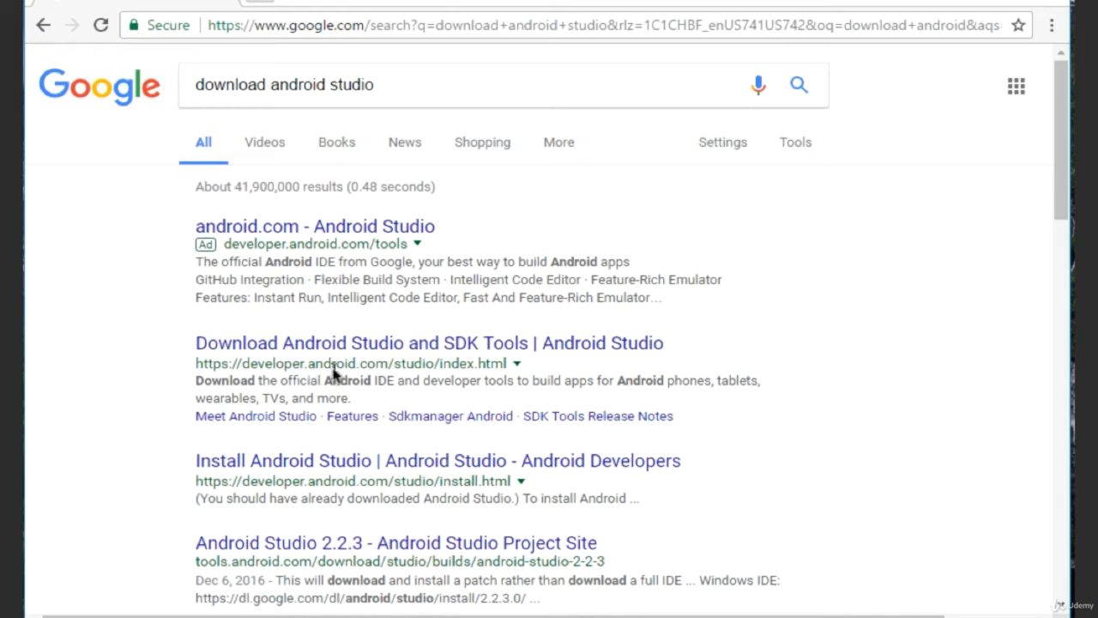
- Open the official Download Android Studio and SDK Tools page from the search results and look over the site's features page
left_click(369, 341)
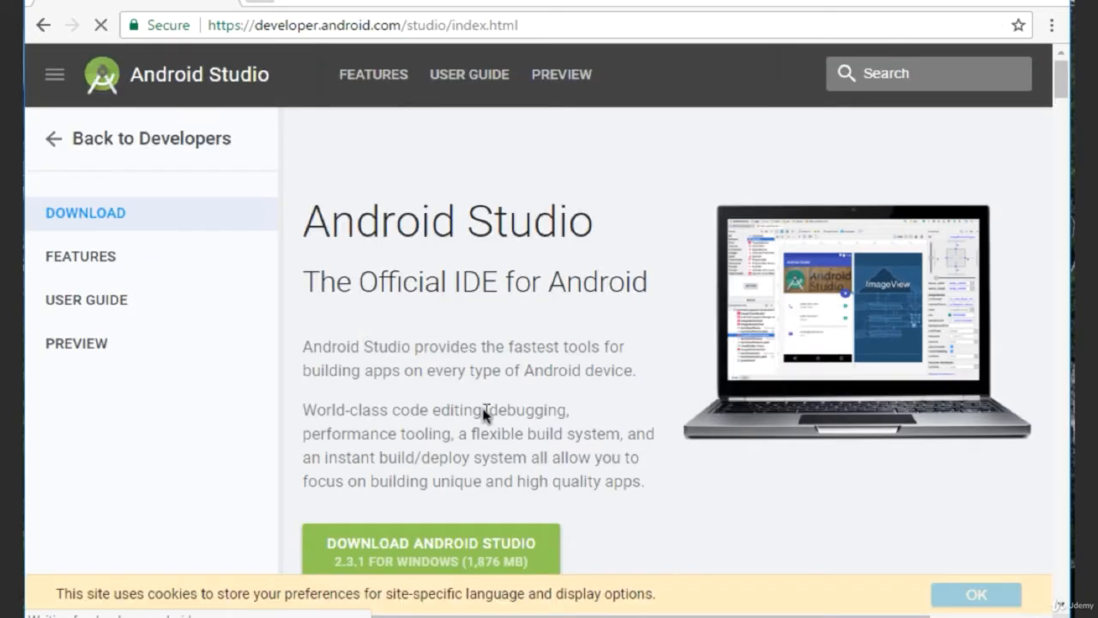
scroll(483, 411, "down", 1)
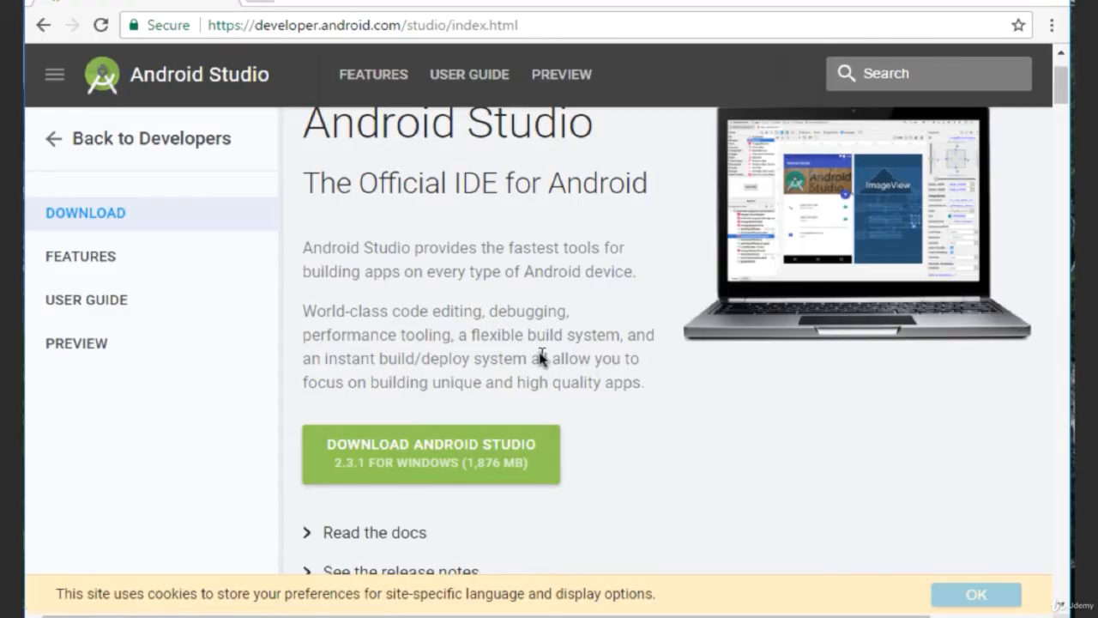
left_click(85, 263)
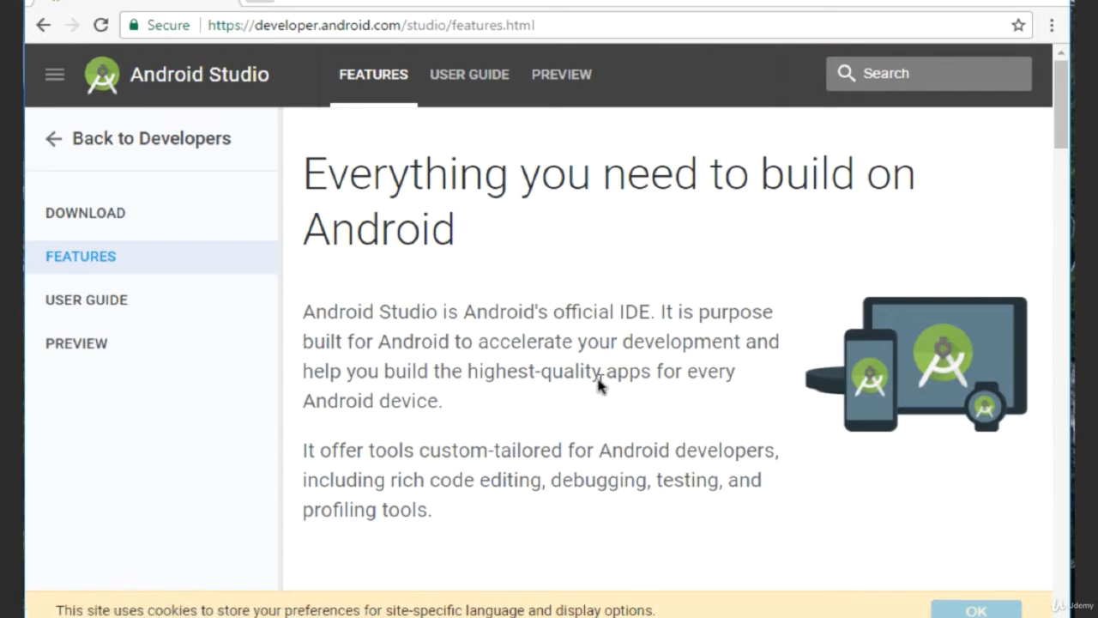
scroll(600, 385, "down", 2)
scroll(600, 384, "up", 3)
- Return to the download page, agree to the terms and conditions, and download Android Studio 2.3.1 for Windows
left_click(100, 214)
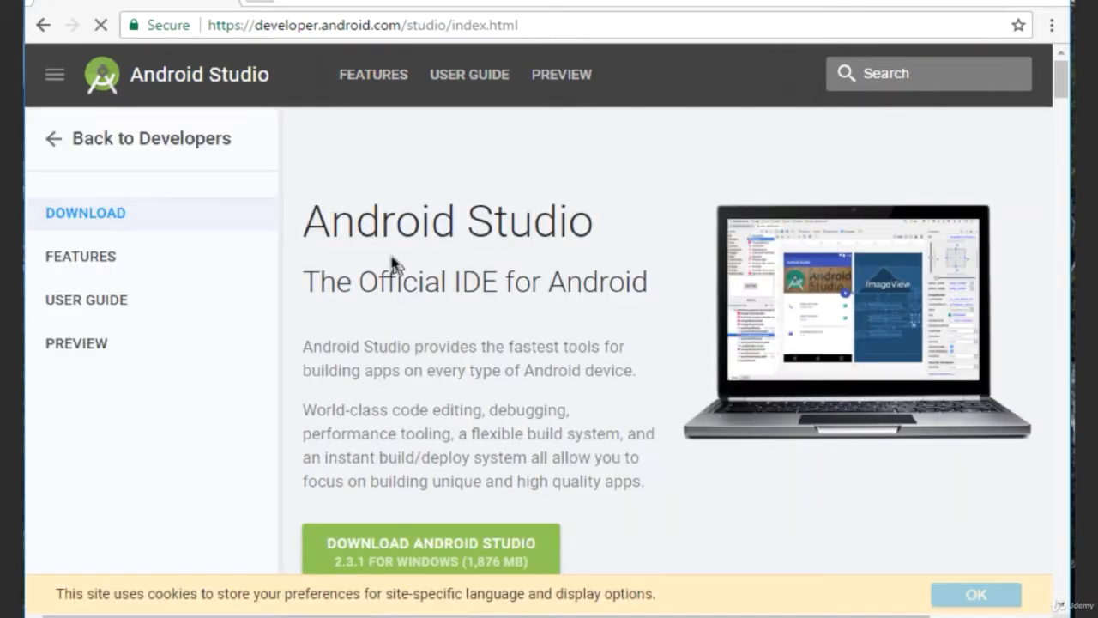
scroll(421, 351, "down", 3)
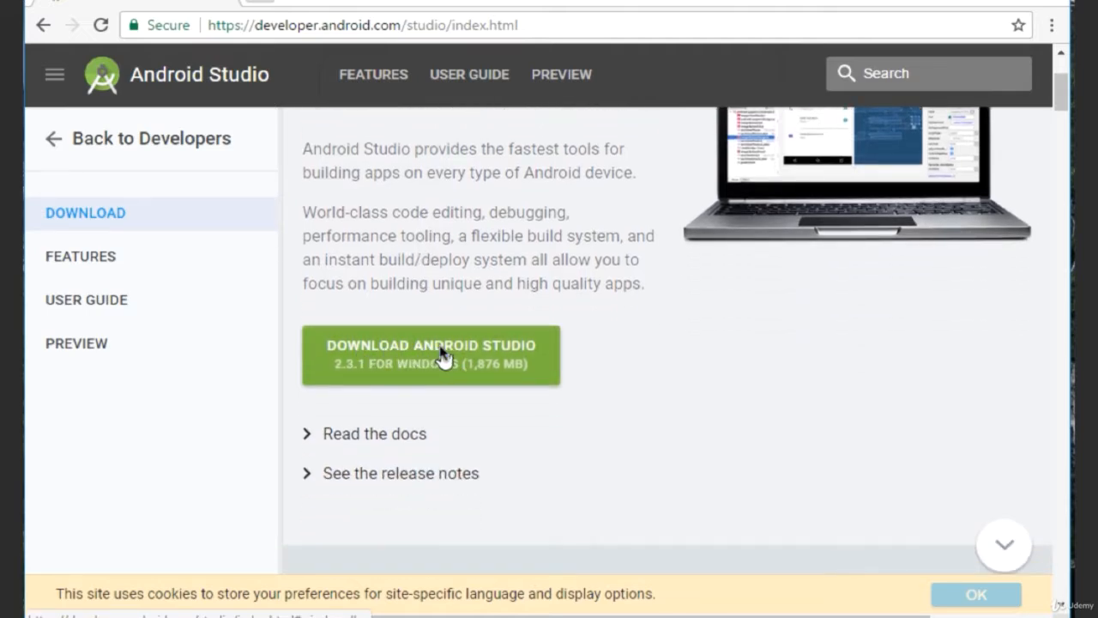
left_click(442, 354)
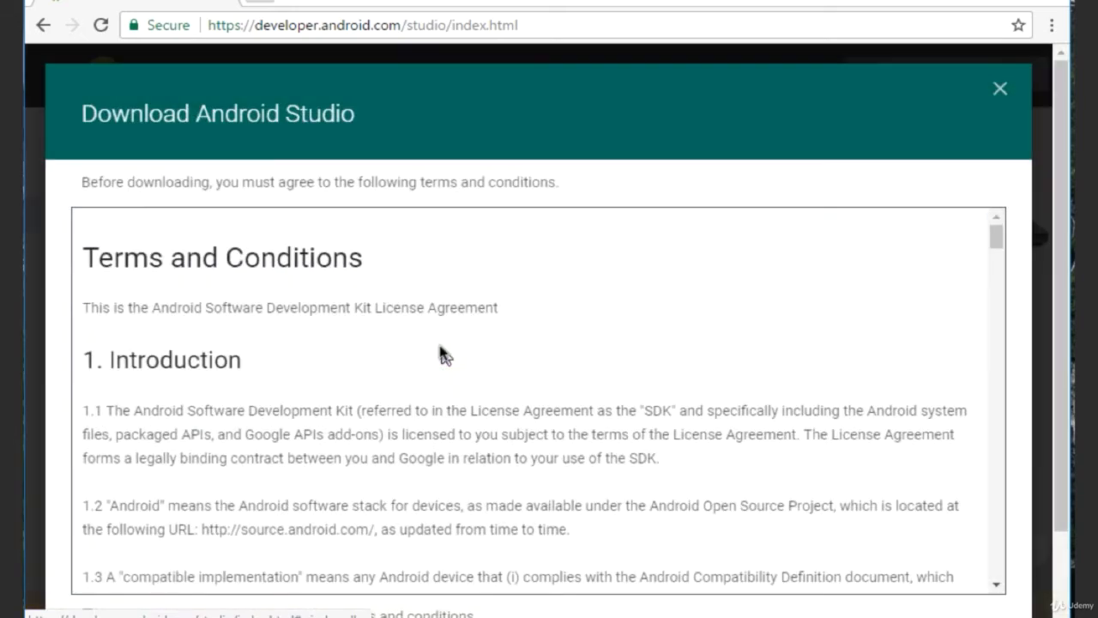
scroll(572, 383, "down", 3)
scroll(570, 384, "down", 3)
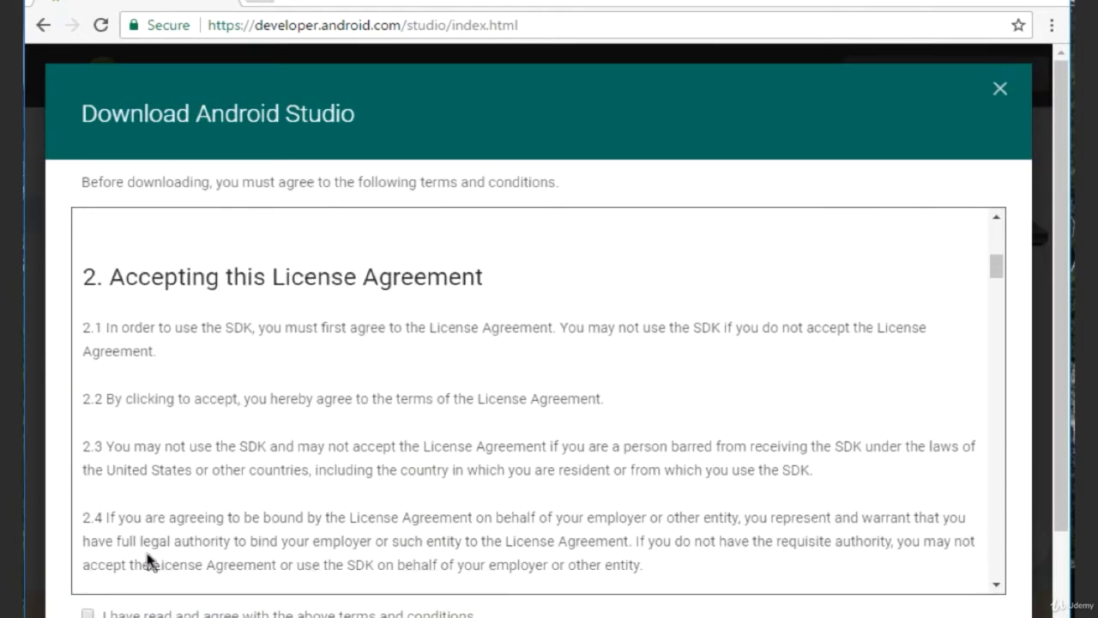
scroll(1027, 539, "down", 1)
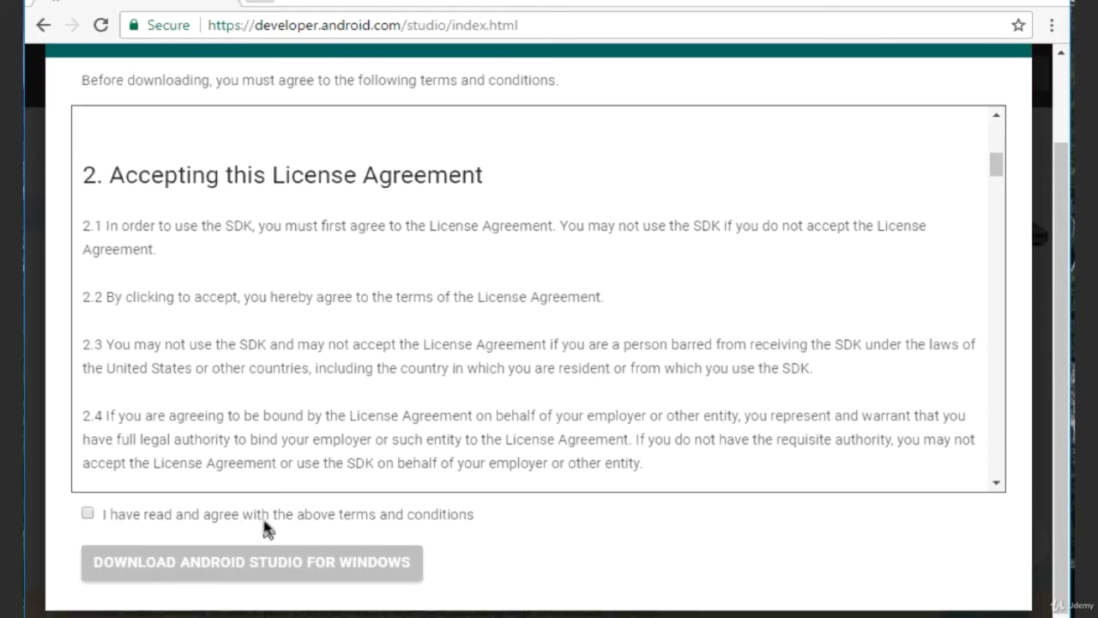
left_click(88, 513)
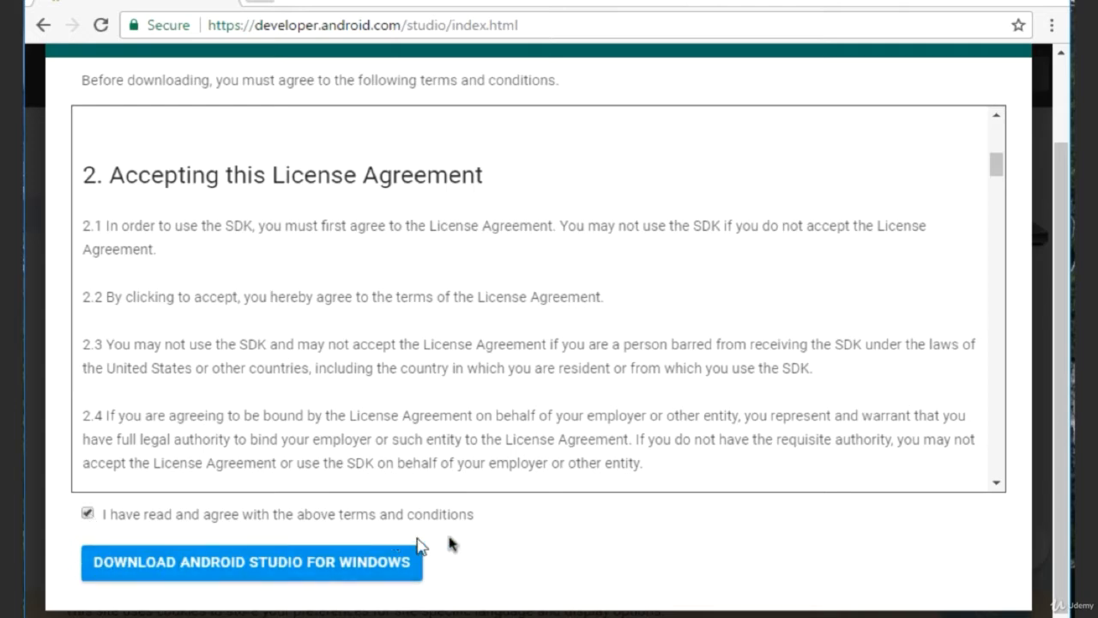
left_click(216, 565)
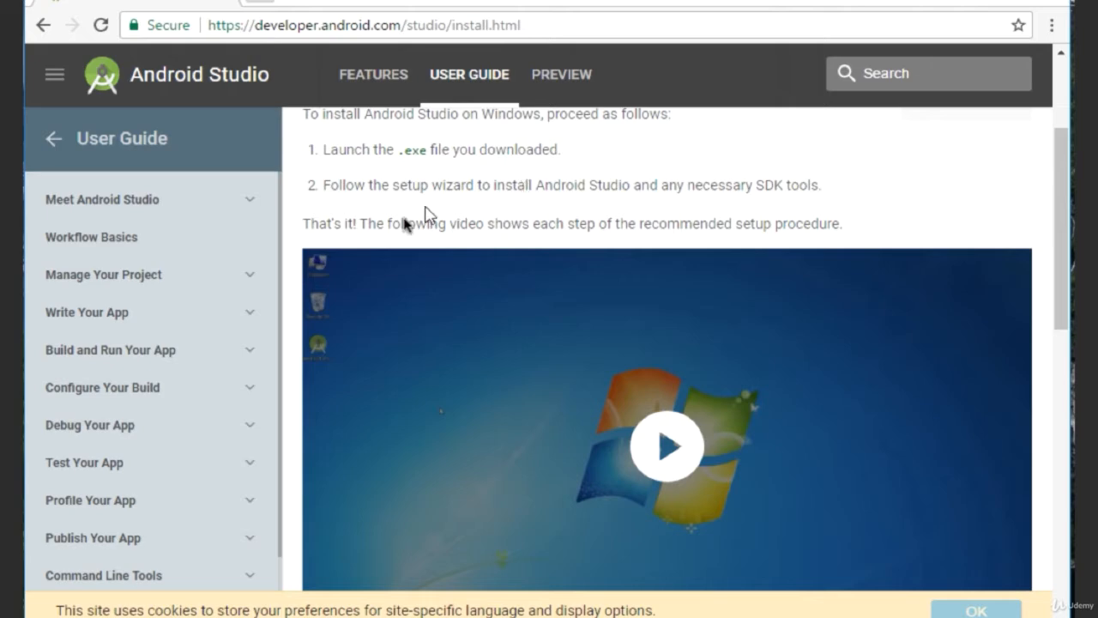
- Play the setup procedure video in the Windows installation guide
scroll(815, 367, "down", 1)
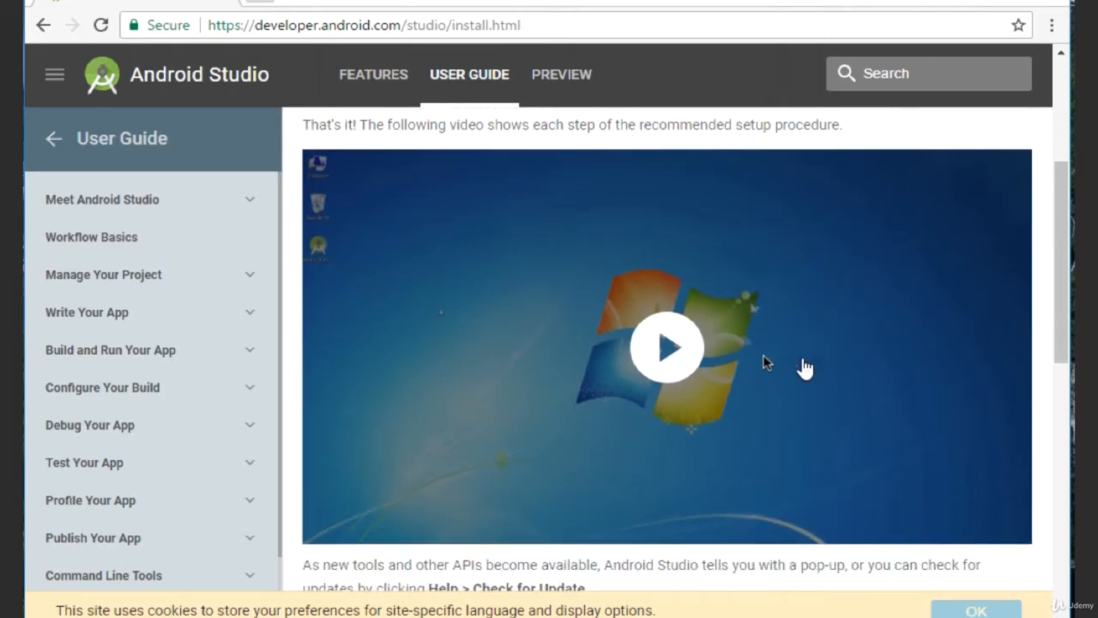
left_click(654, 348)
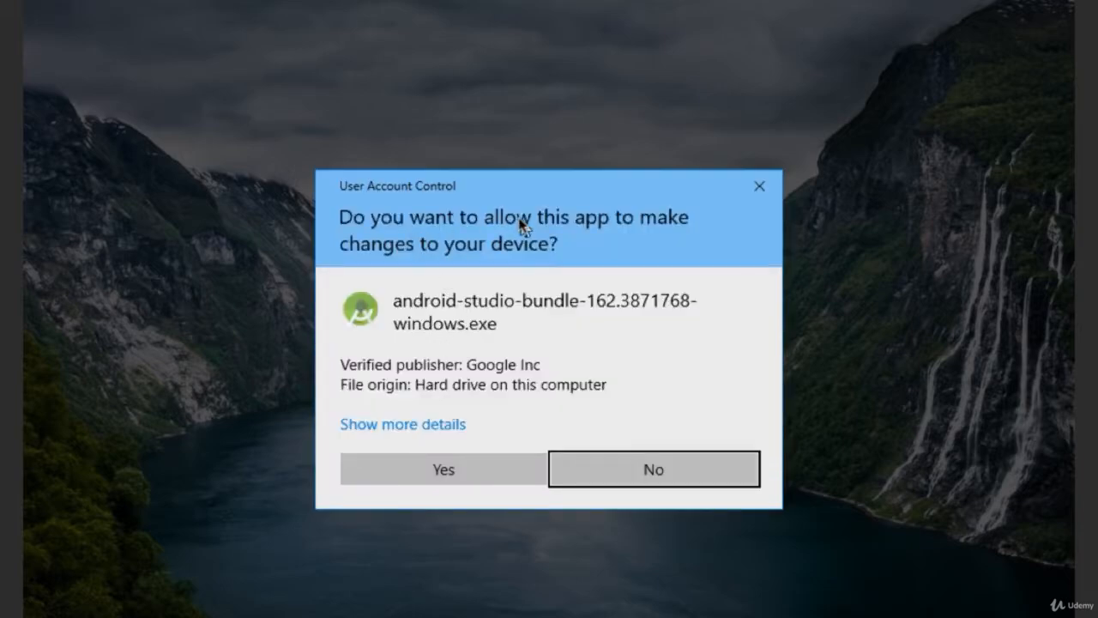
- Allow the installer to make changes, install Android Studio with the Android SDK and Android Virtual Device components, and finish by starting Android Studio
left_click(445, 468)
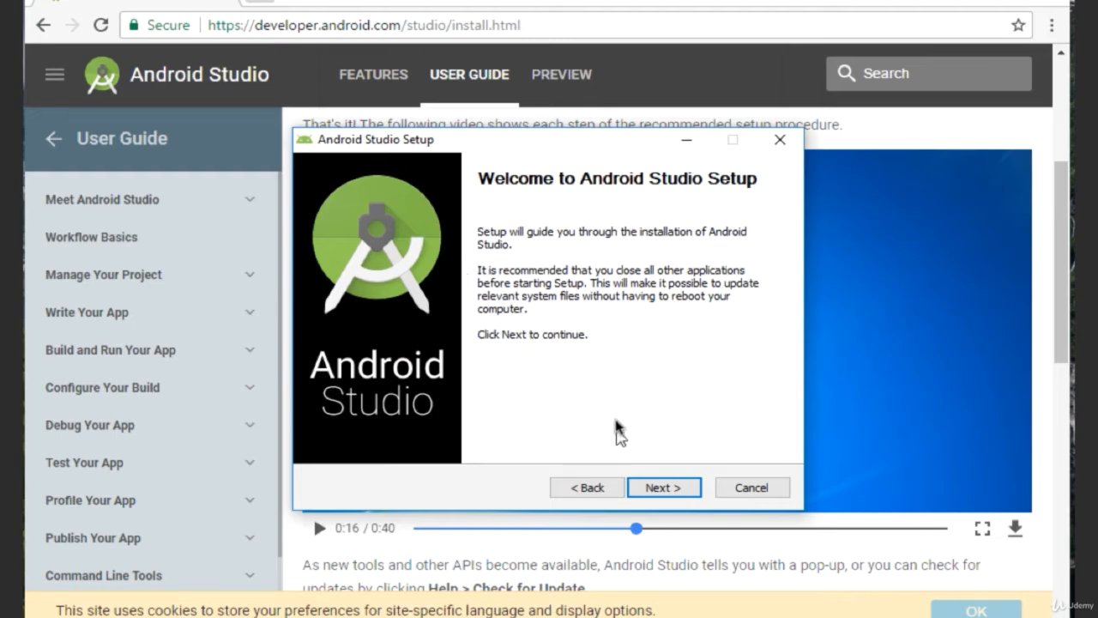
left_click(671, 491)
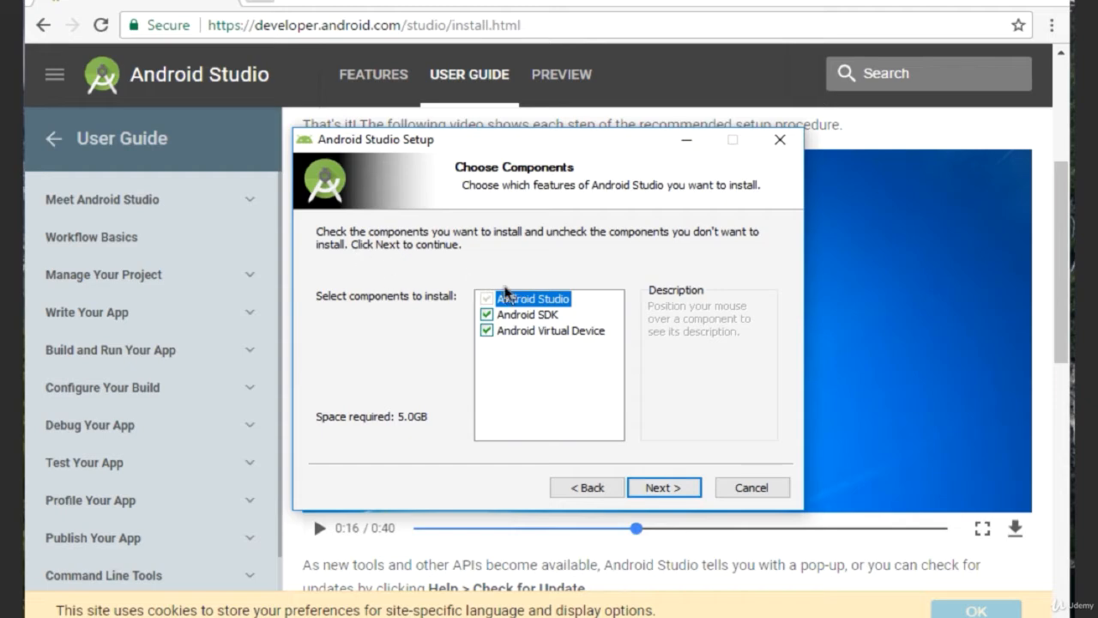
left_click(664, 487)
left_click(665, 487)
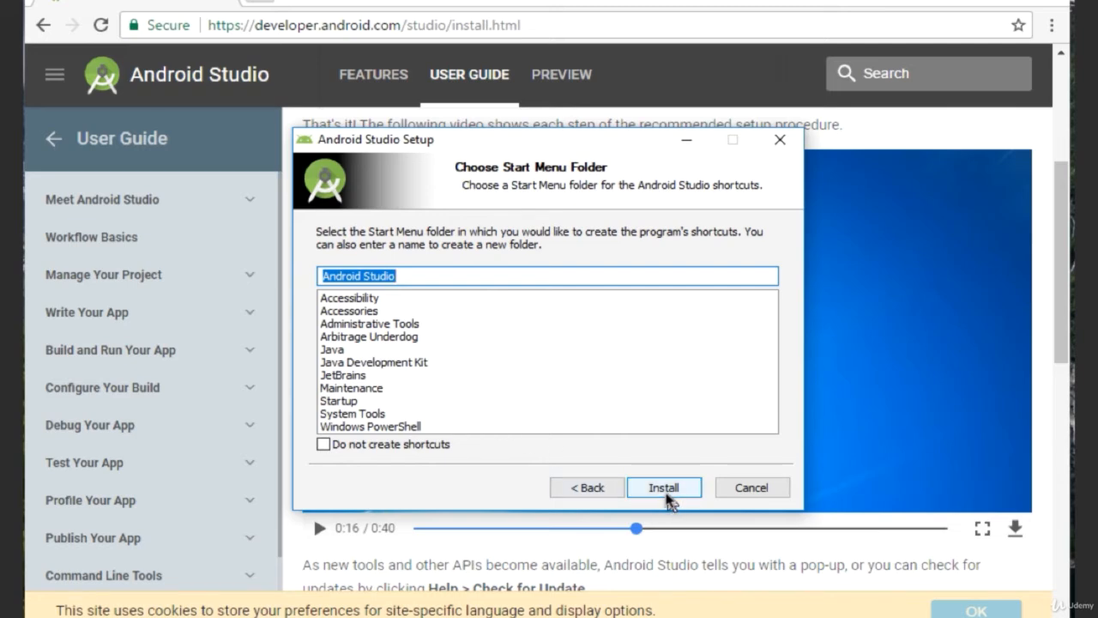
left_click(666, 496)
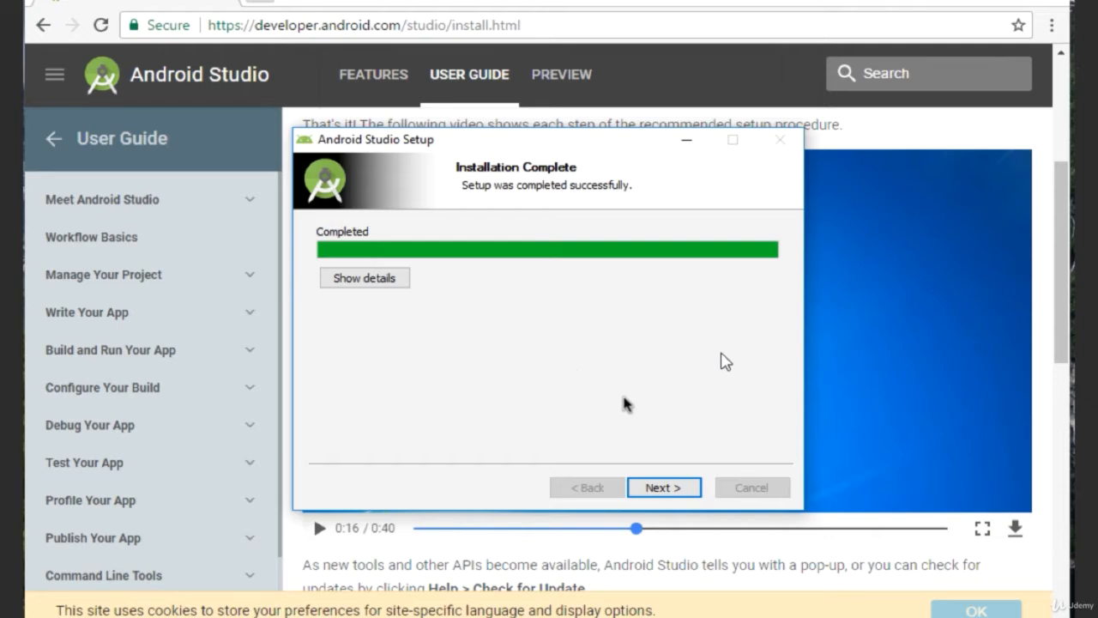
left_click(664, 487)
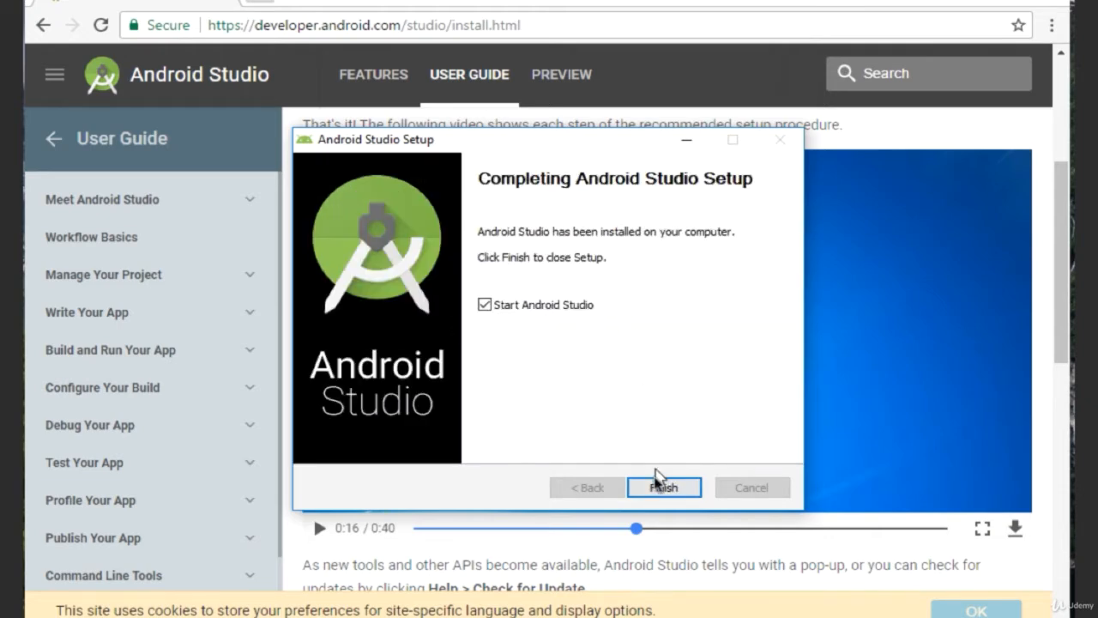
left_click(664, 487)
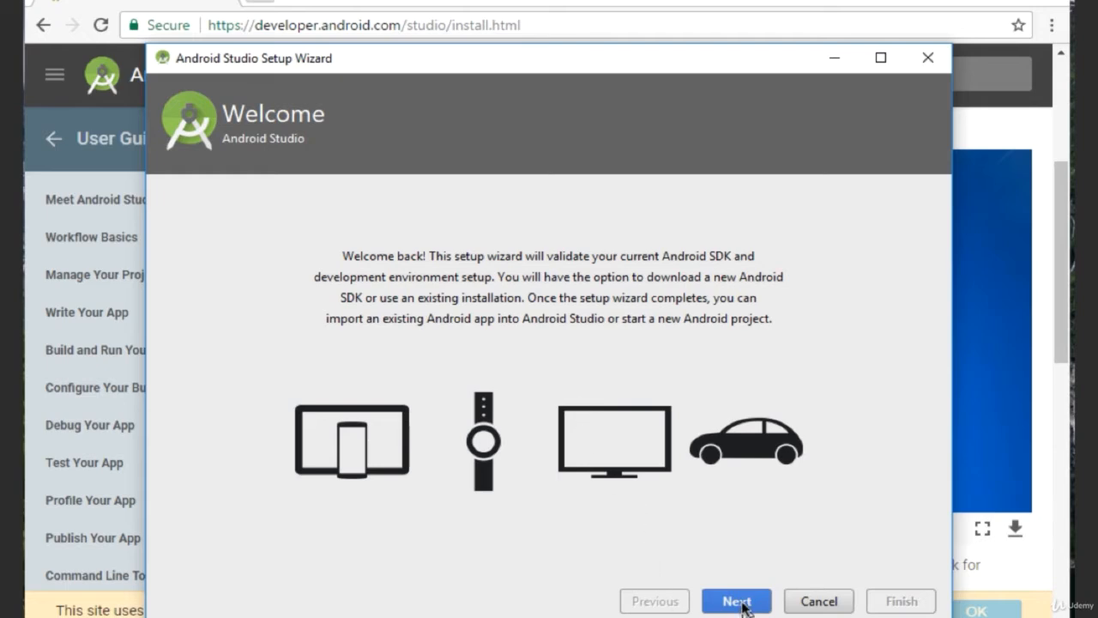
- Complete the Android Studio Setup Wizard with the Standard install type, downloading the SDK components and reviewing their log
left_click(739, 601)
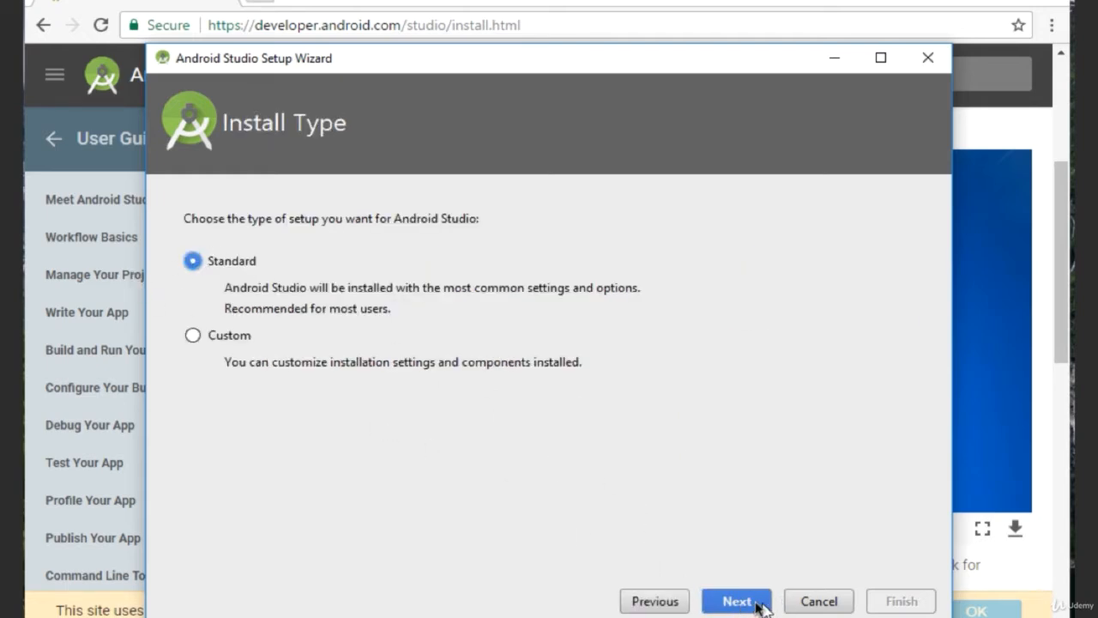
left_click(752, 604)
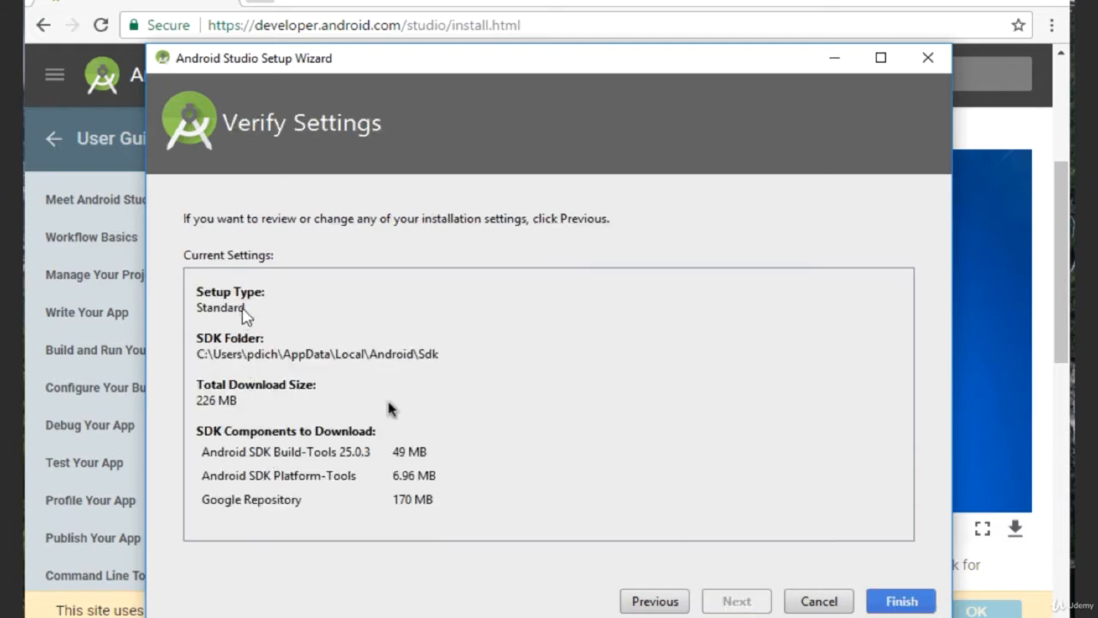
left_click(902, 603)
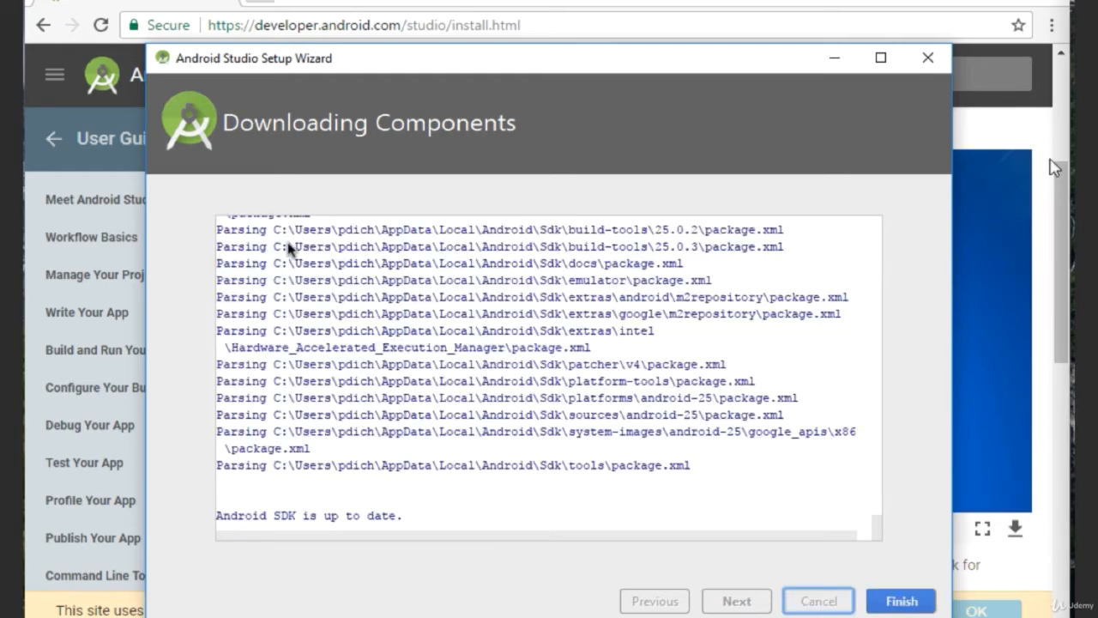
scroll(382, 360, "up", 6)
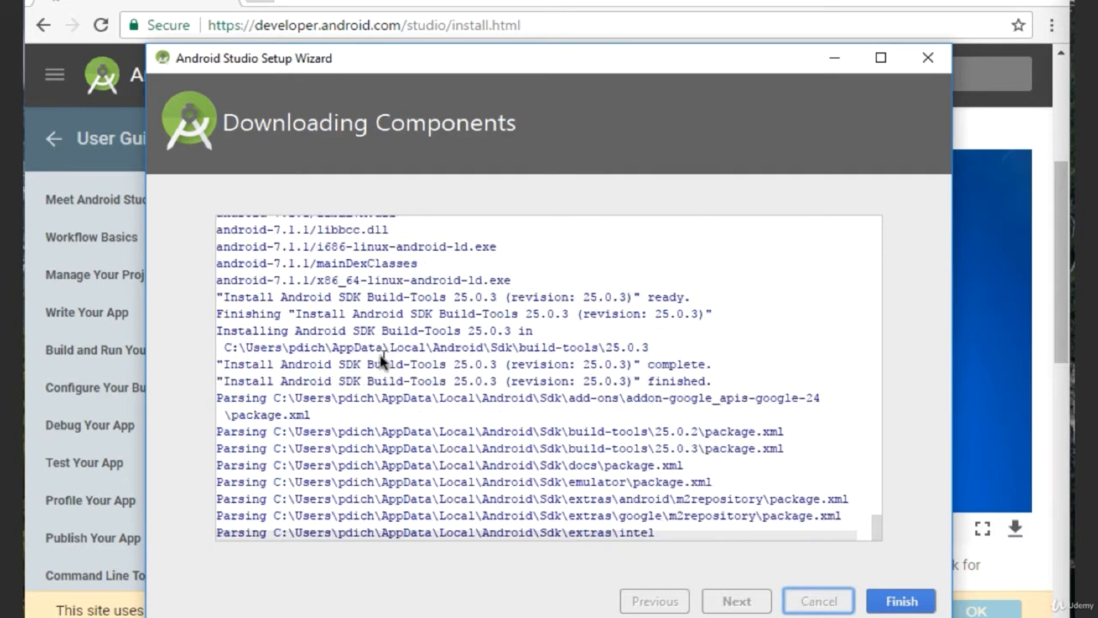
scroll(382, 361, "up", 5)
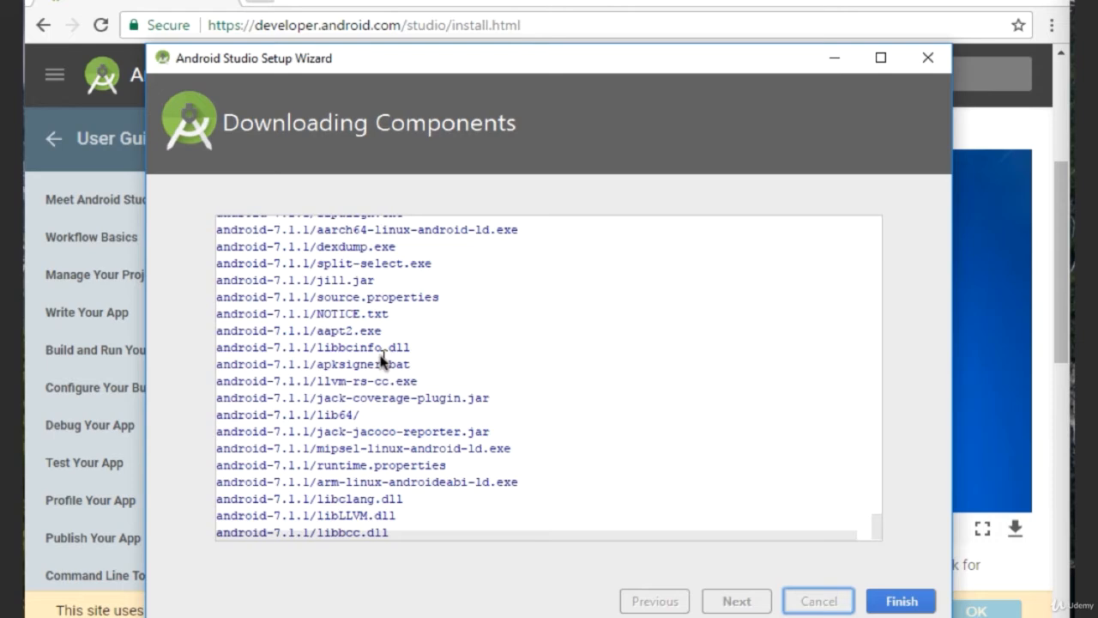
scroll(381, 360, "down", 10)
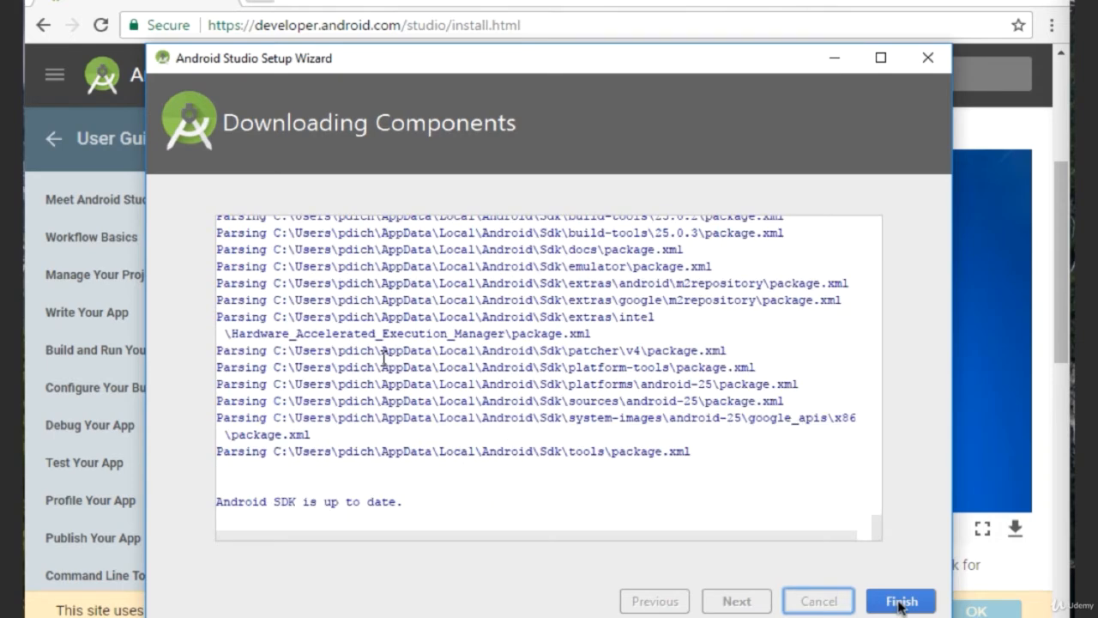
left_click(897, 602)
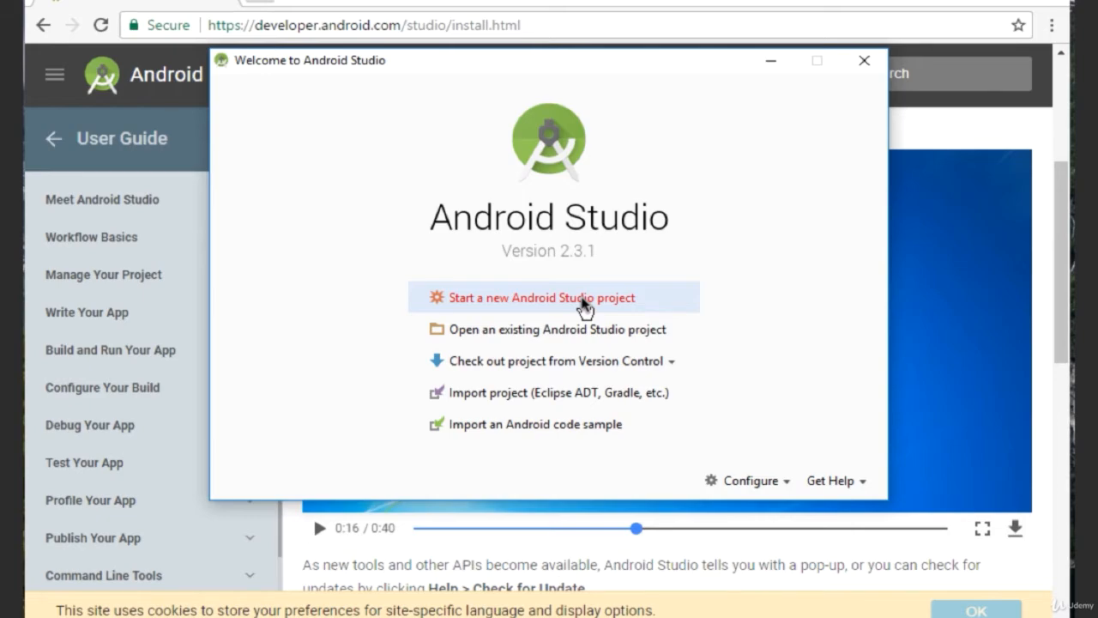
- Start a new Android Studio project with the application name Hello Android, keeping the default company domain and project location
left_click(584, 298)
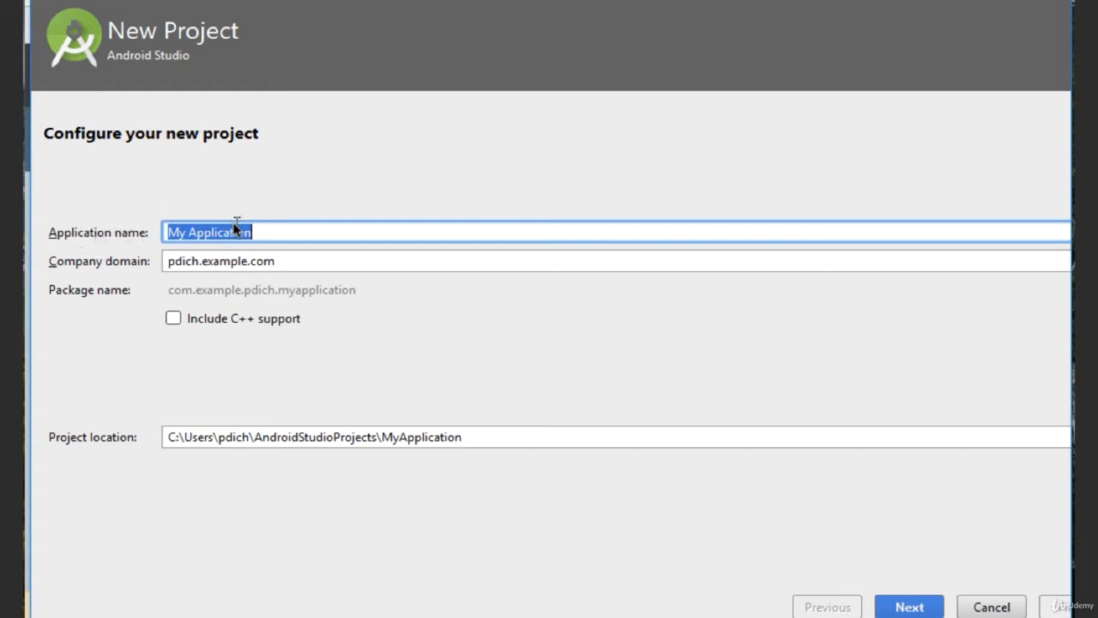
type("Hell")
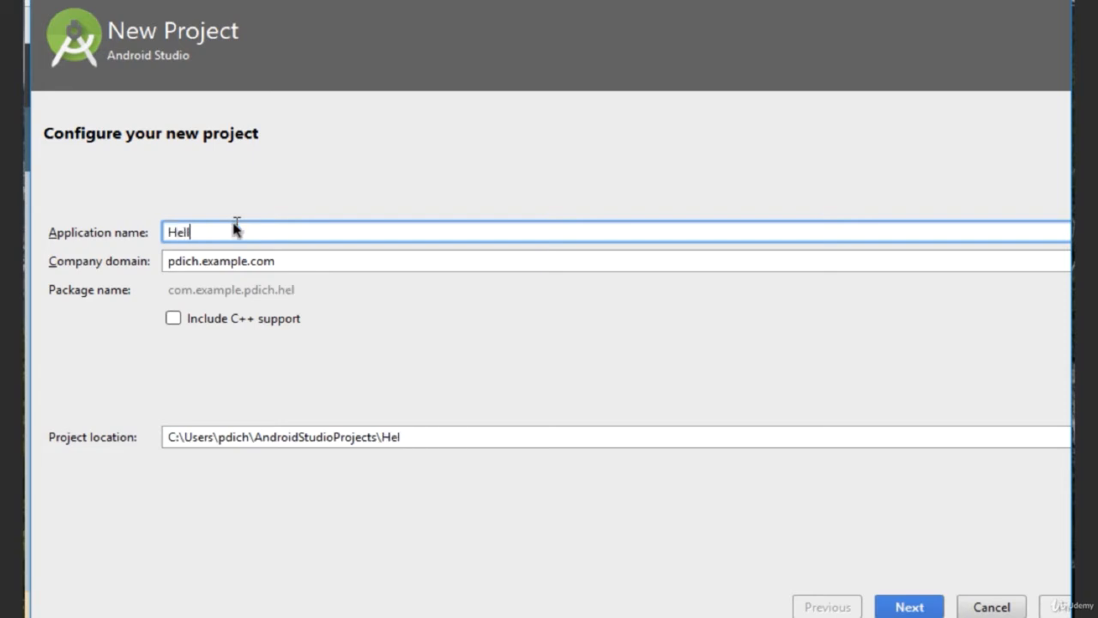
type("o Android")
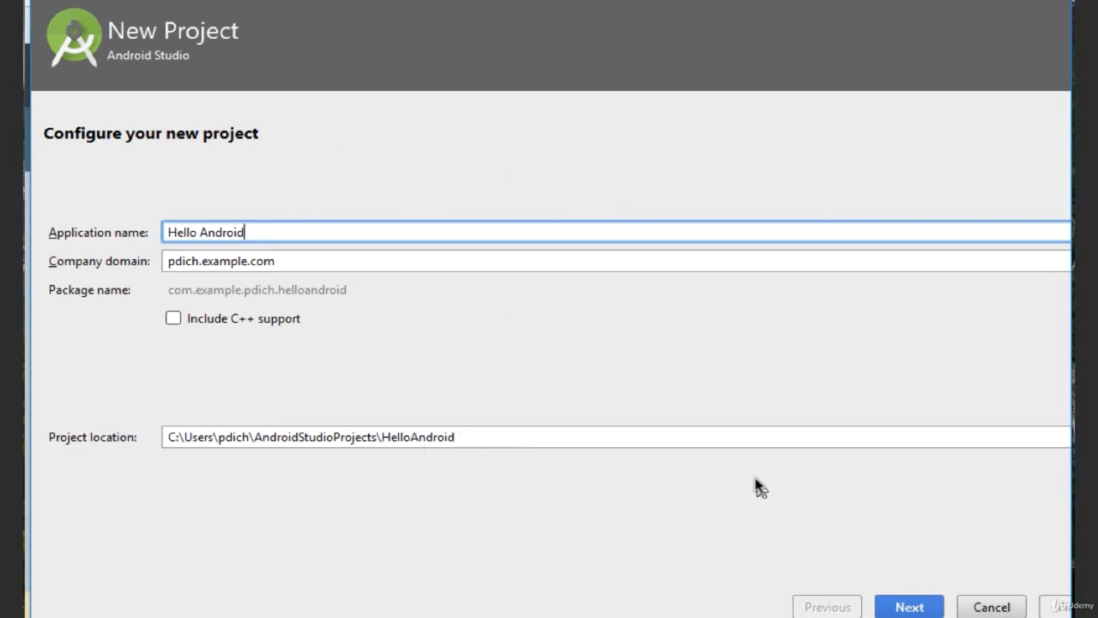
left_click(909, 606)
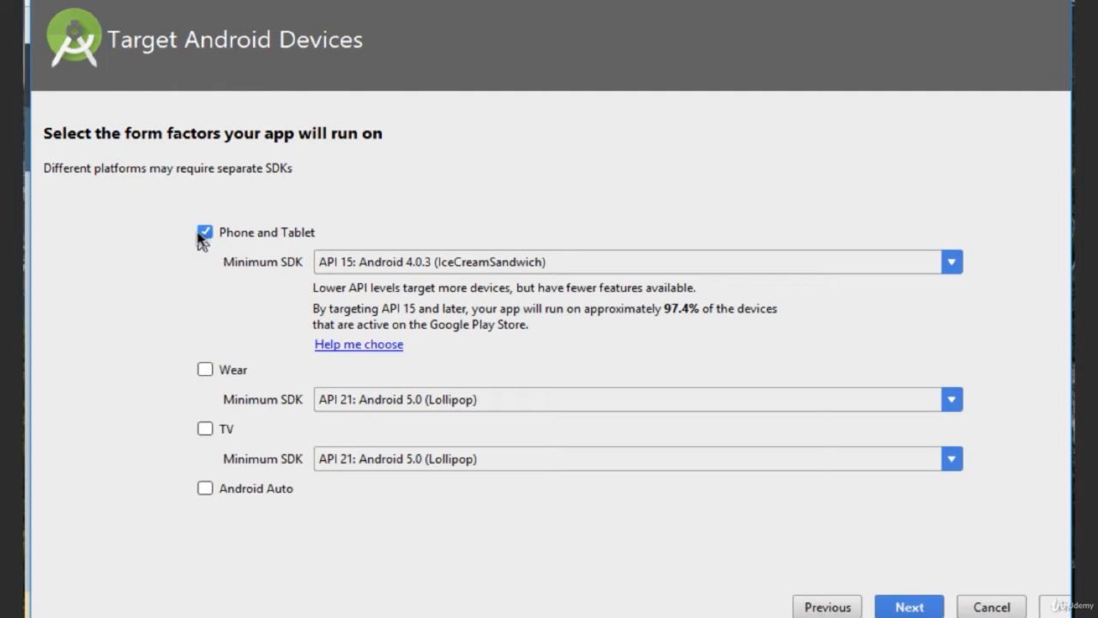
- Set the Phone and Tablet minimum SDK to API 21: Android 5.0 (Lollipop) and continue to the component installation
left_click(952, 266)
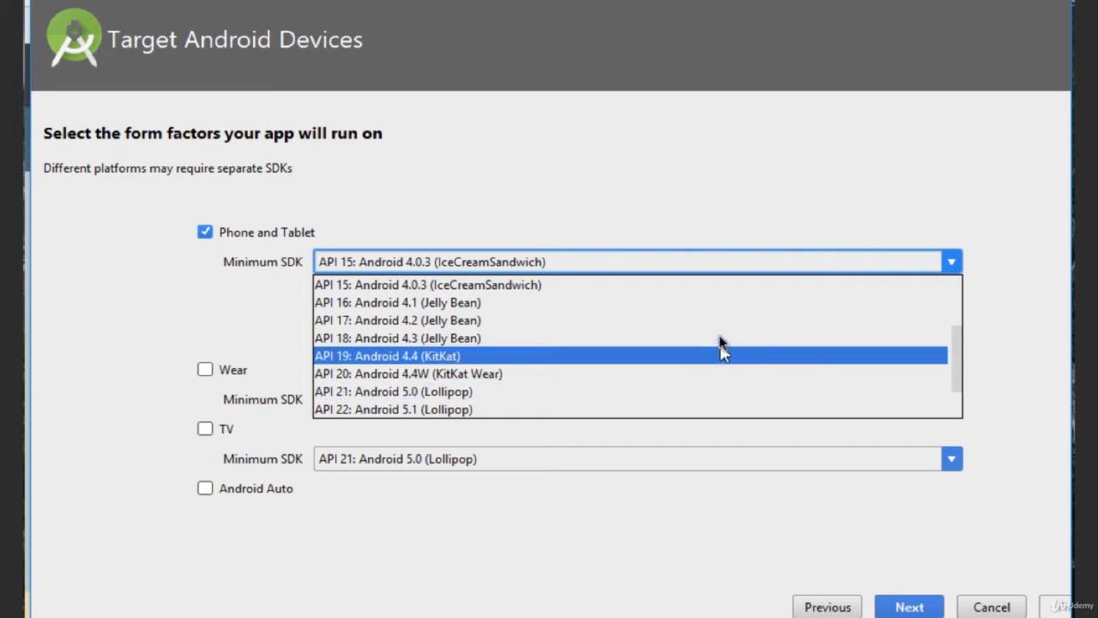
left_click(722, 137)
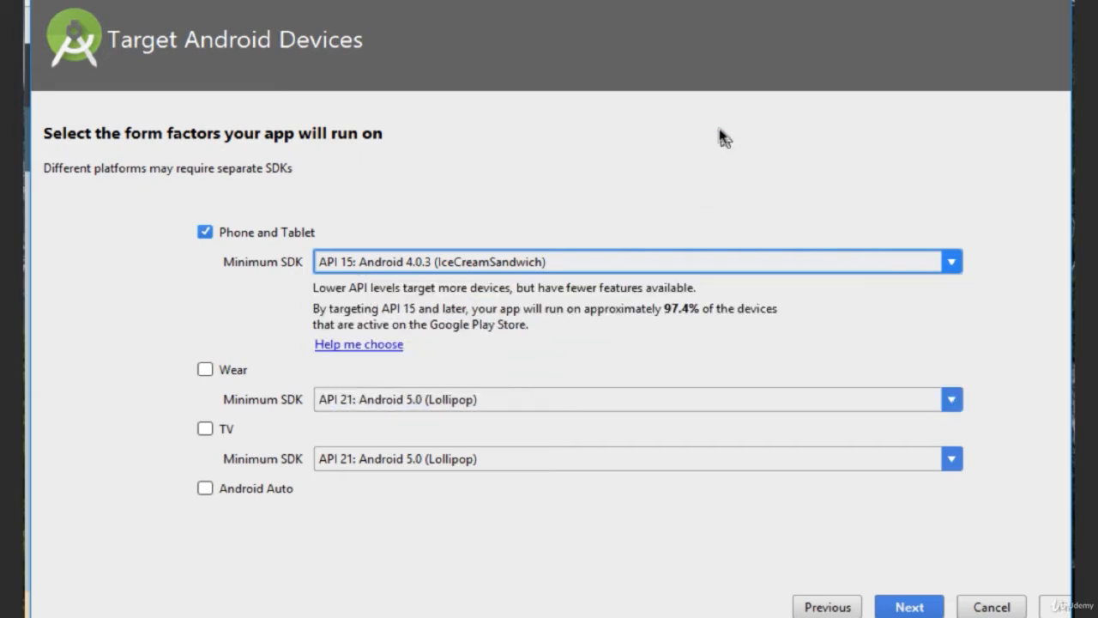
left_click(952, 261)
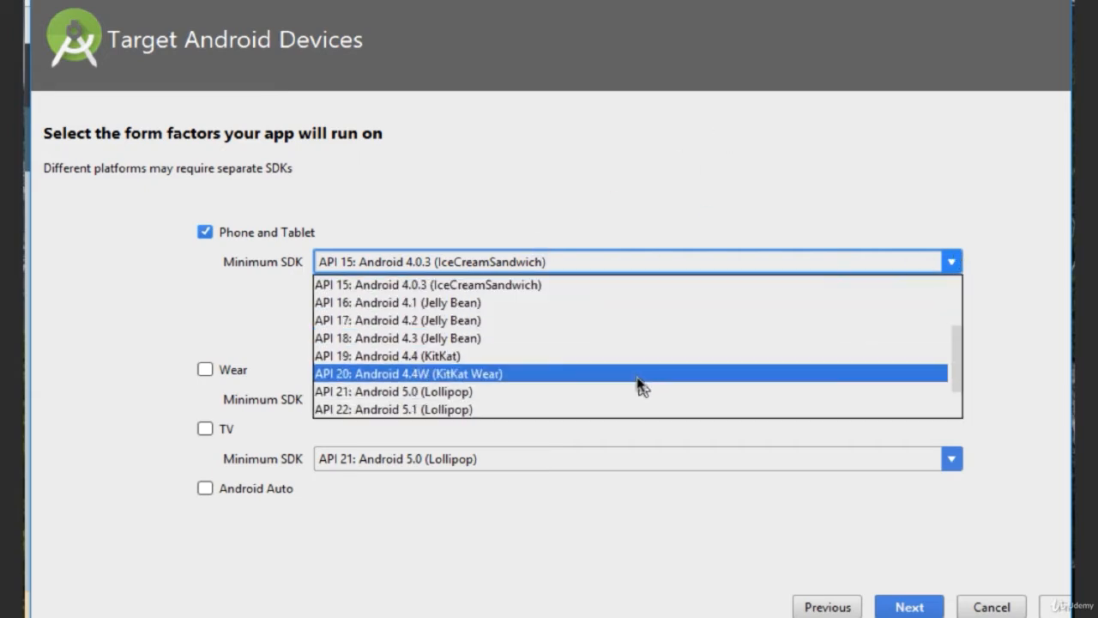
scroll(618, 360, "down", 1)
left_click(603, 340)
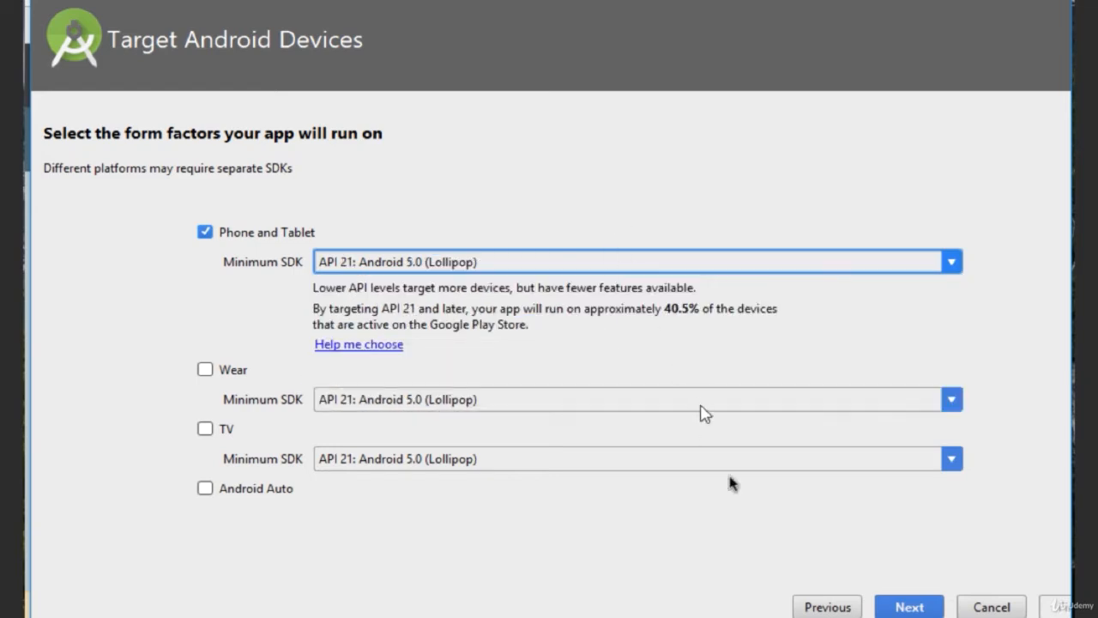
left_click(909, 606)
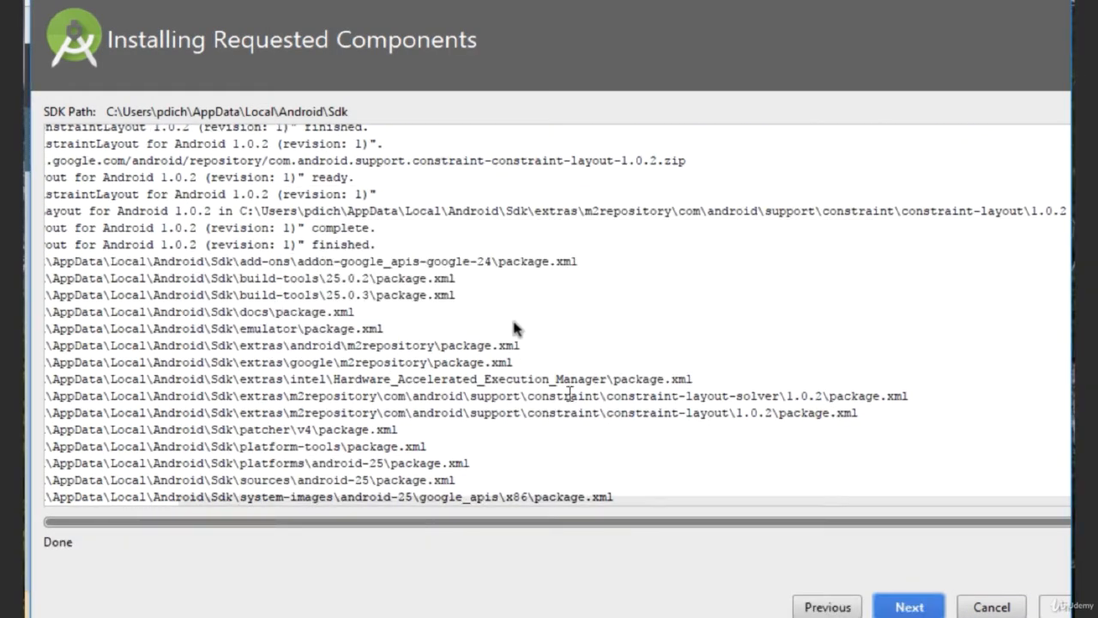
- Review the component installation log and finish creating the project with an Empty Activity named MainActivity and layout activity_main
scroll(437, 302, "up", 4)
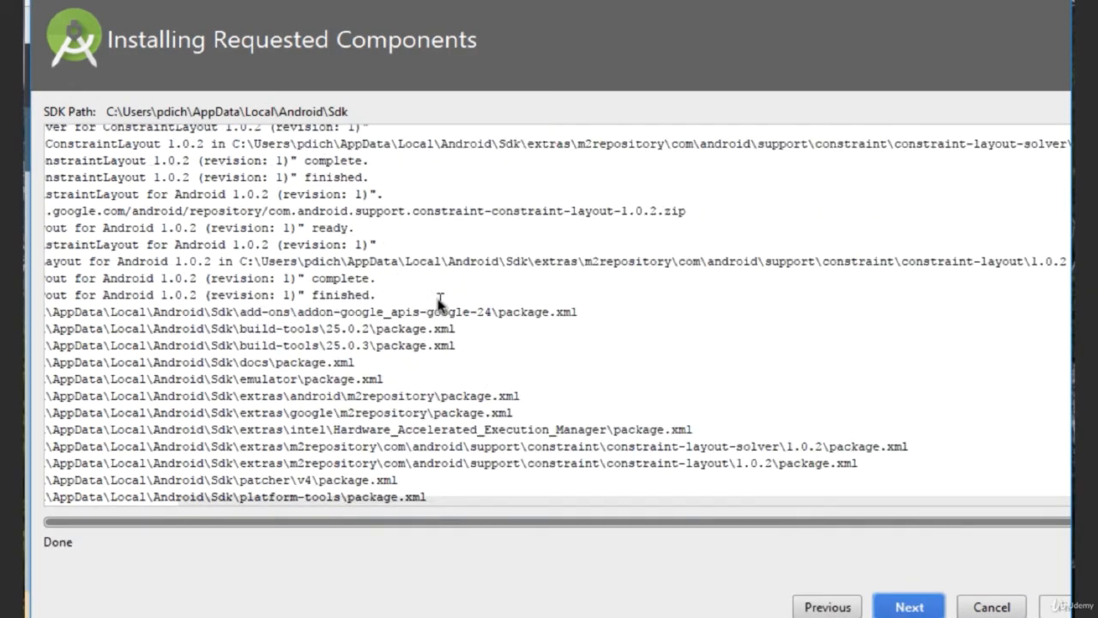
scroll(437, 302, "down", 5)
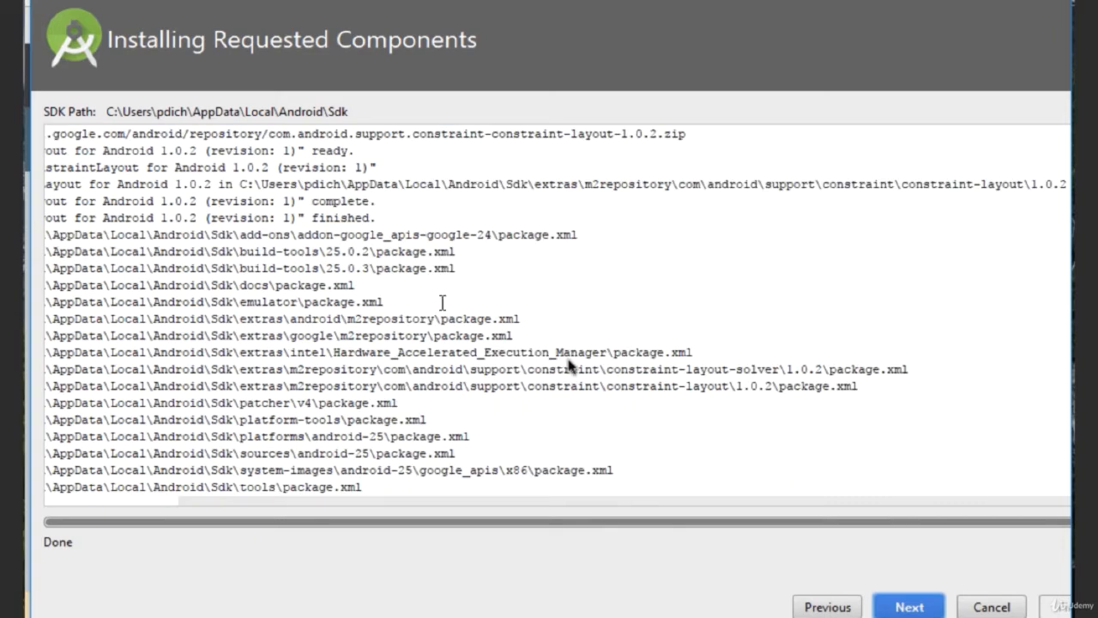
left_click(911, 607)
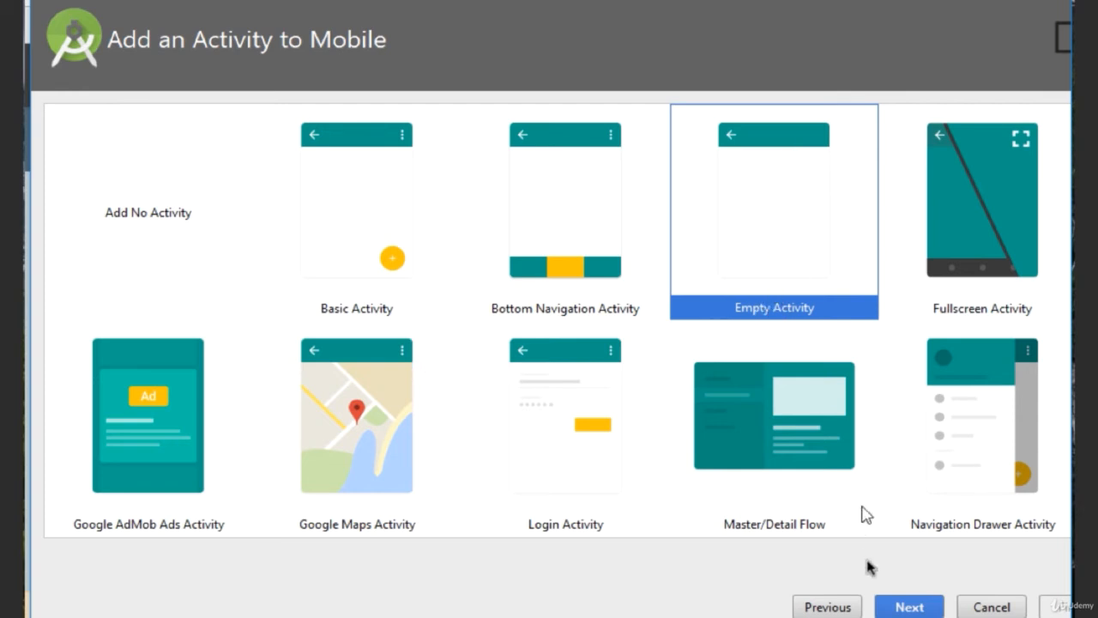
left_click(909, 607)
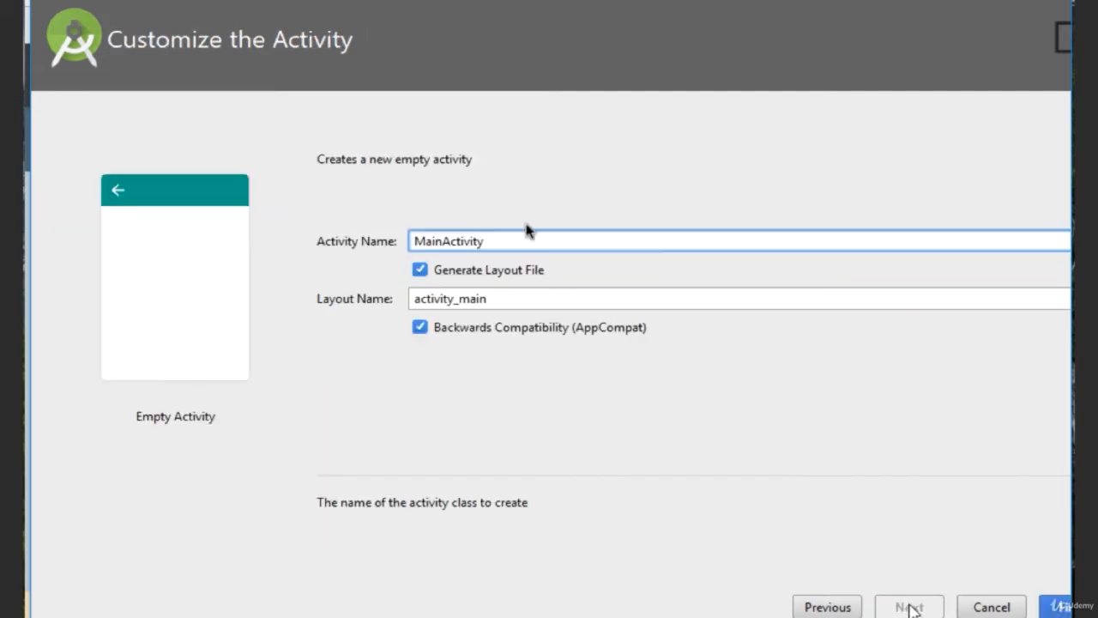
double_click(472, 240)
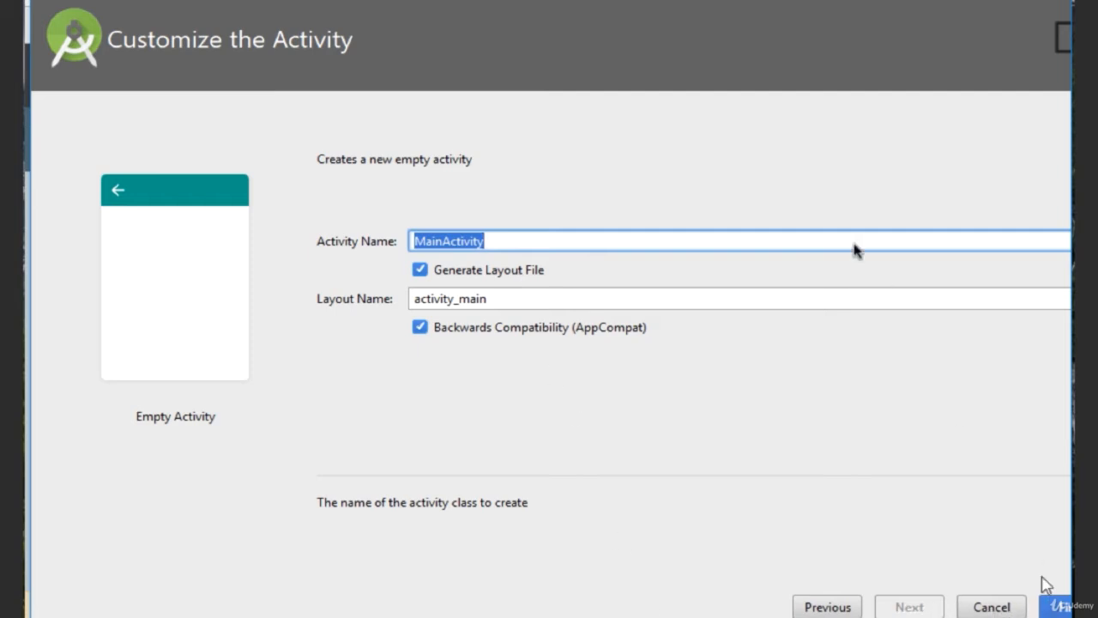
left_click_drag(786, 2, 740, 2)
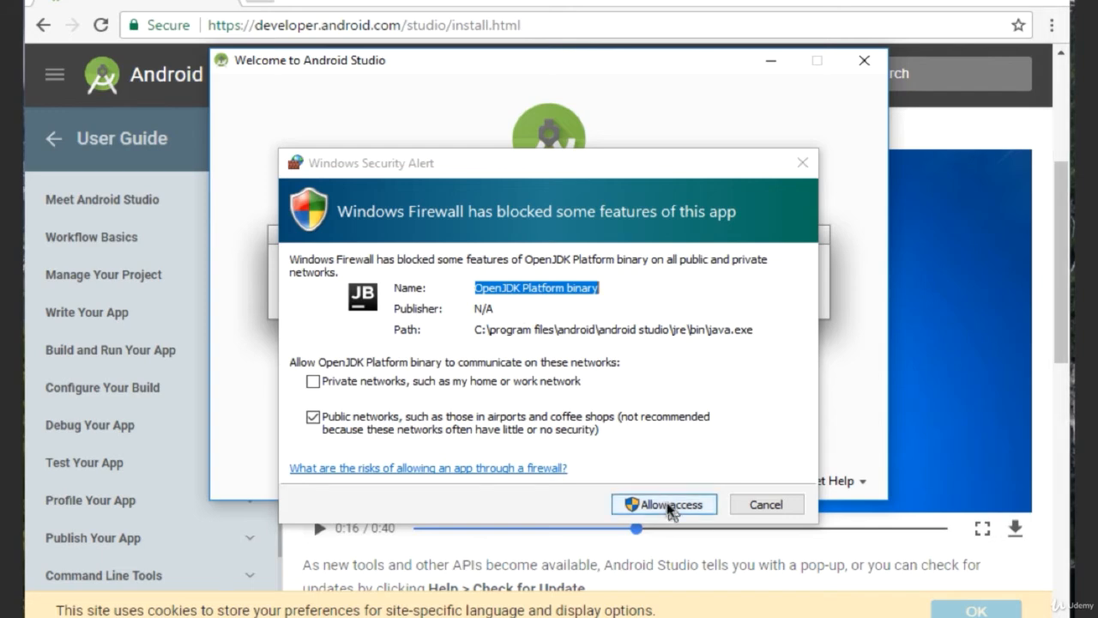
- Allow OpenJDK Platform binary through the firewall, turn off tips on startup, and close the Tip of the Day
left_click(635, 506)
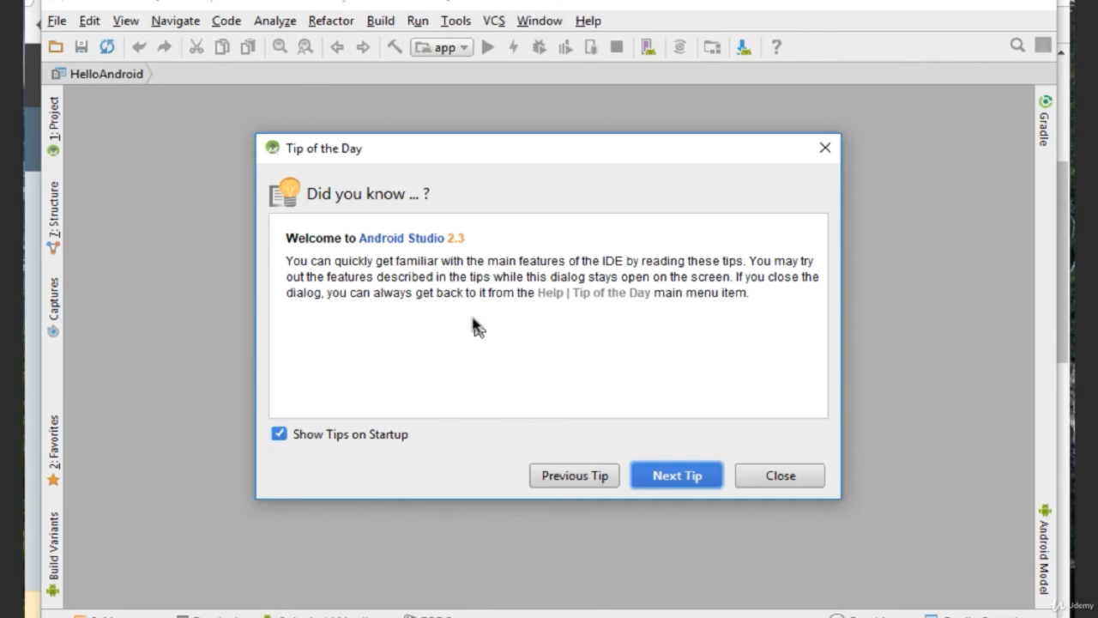
left_click(279, 434)
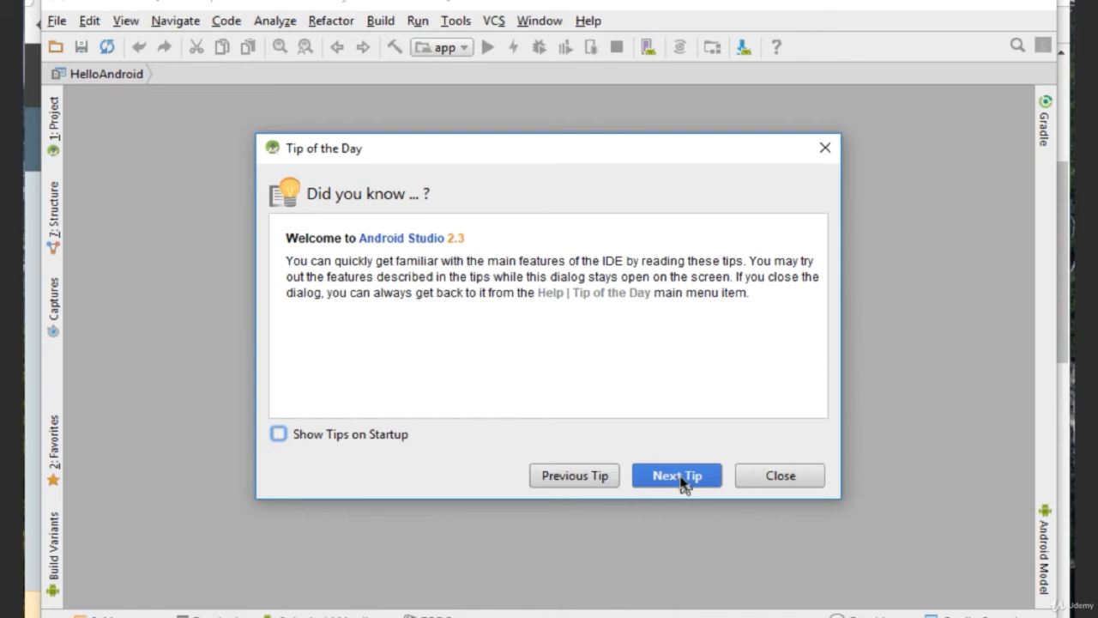
left_click(792, 483)
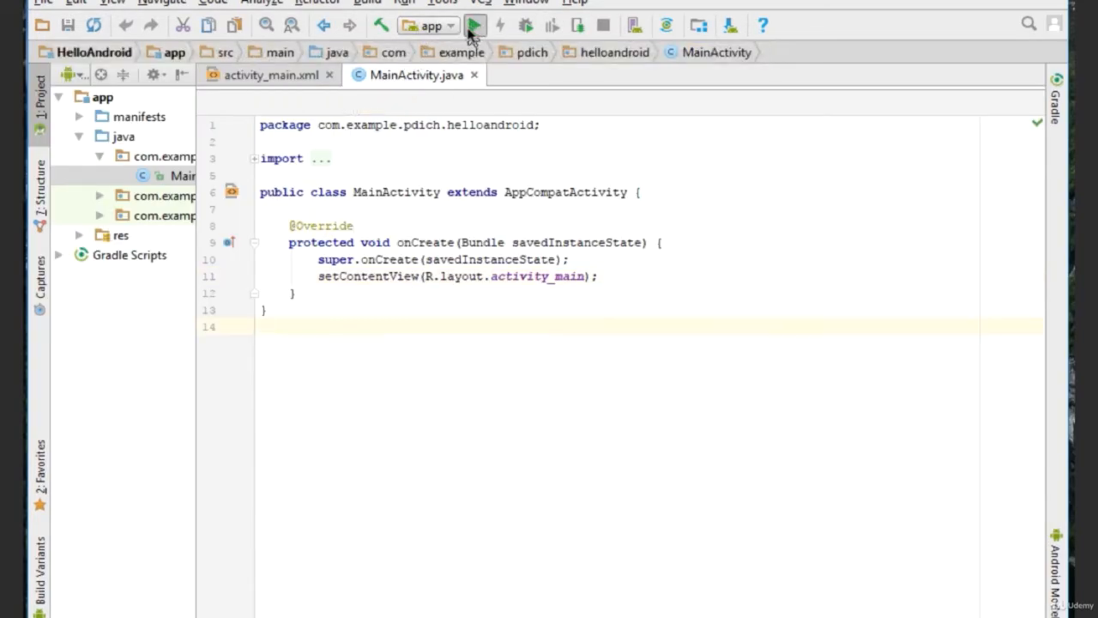
- Run the app on a new Nexus 5X API 25 virtual device created with the Nougat x86 system image
left_click(472, 29)
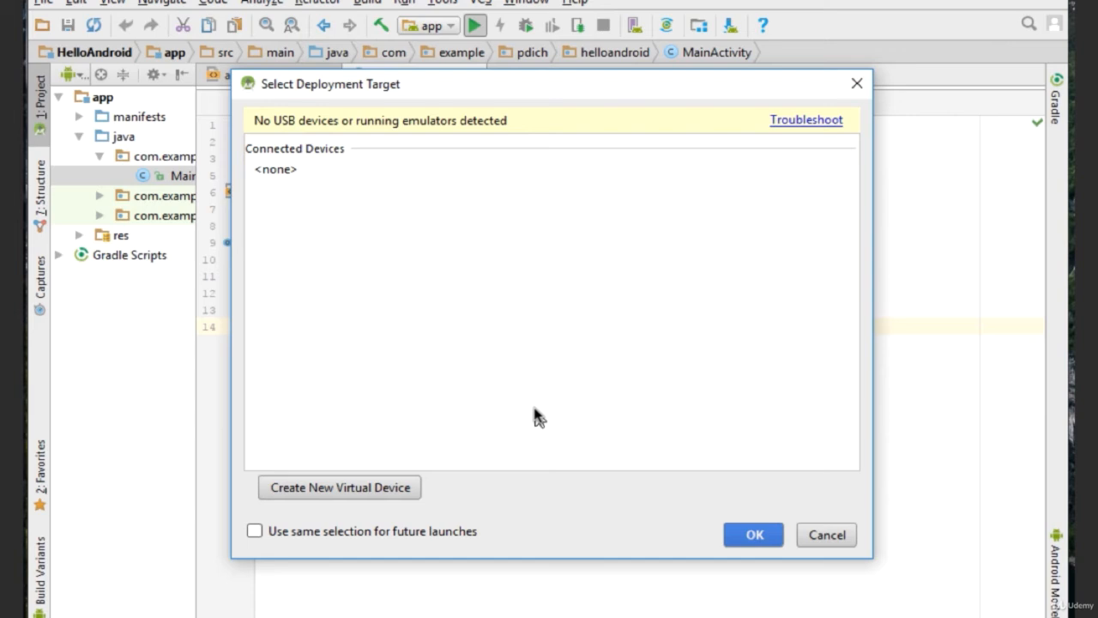
left_click(335, 489)
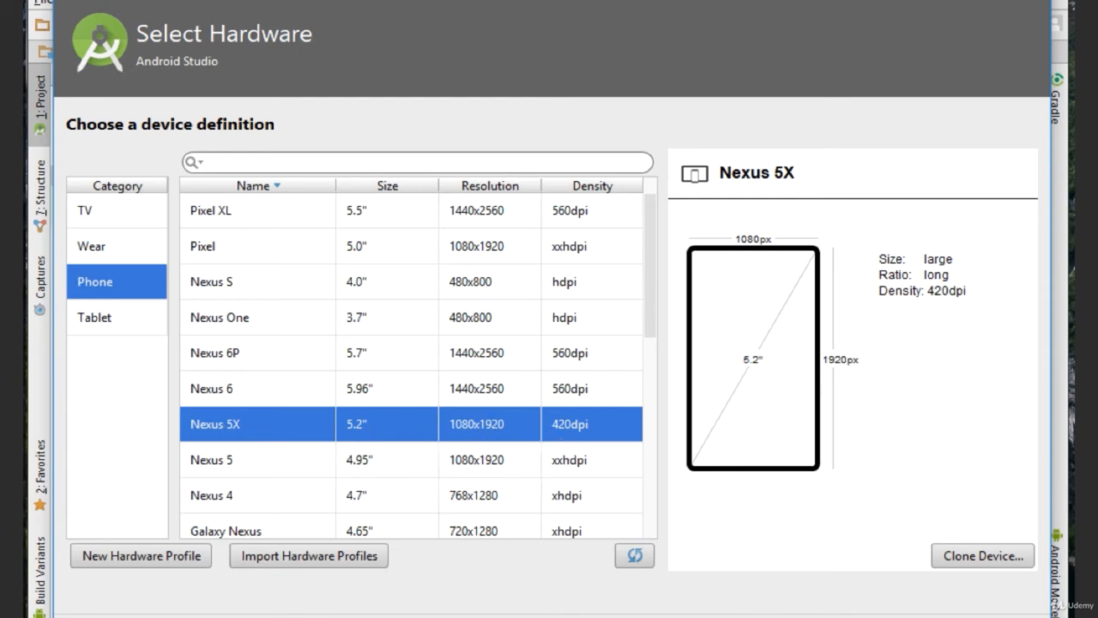
left_click(754, 617)
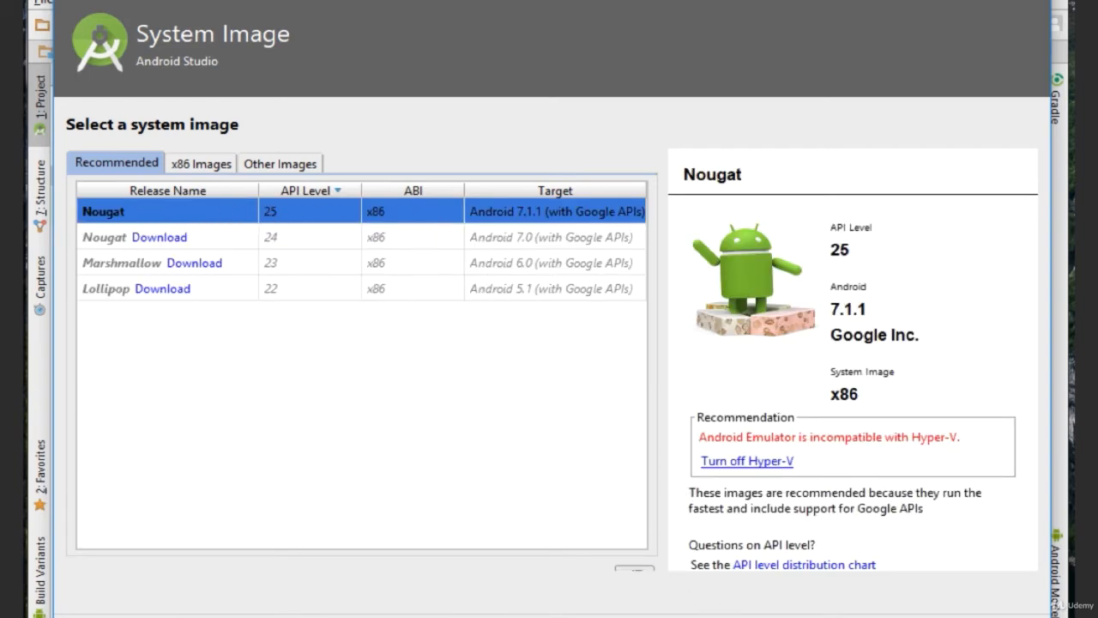
left_click(720, 616)
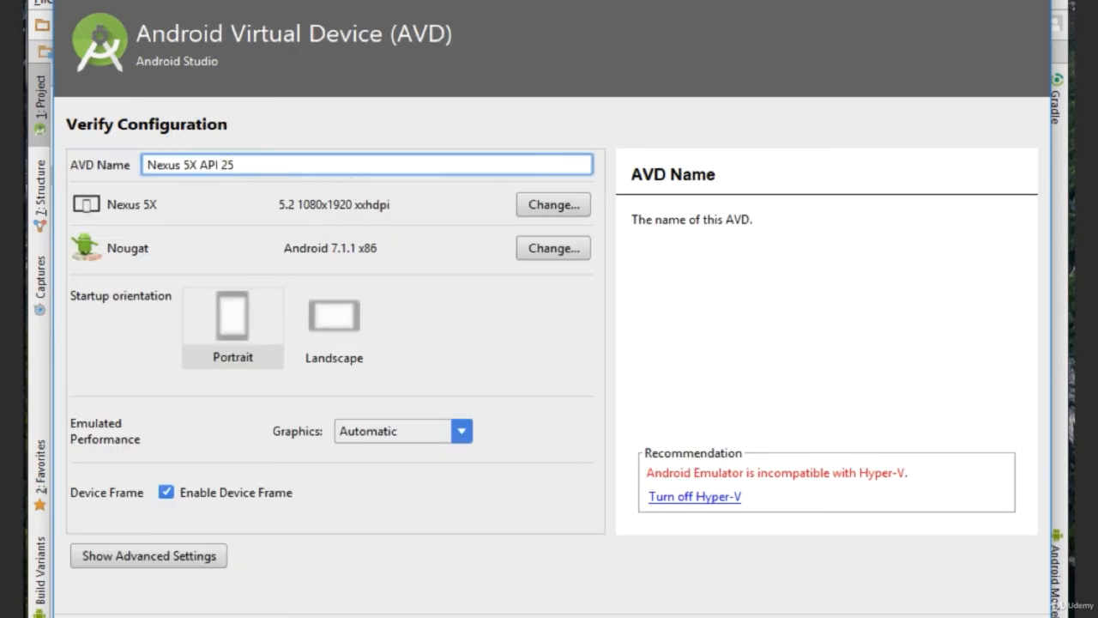
left_click(909, 617)
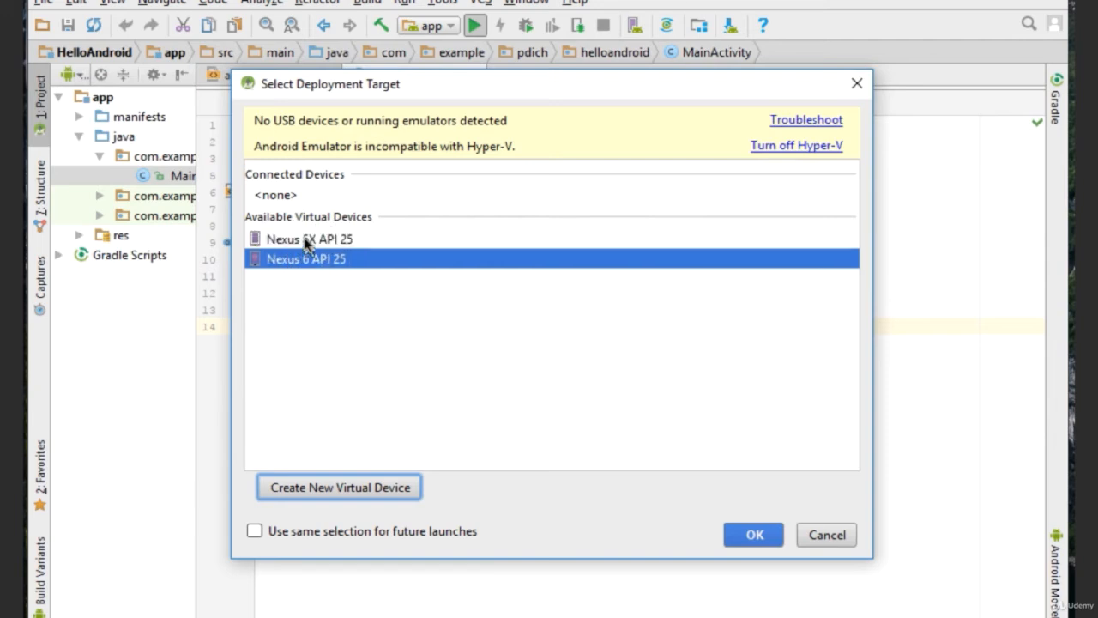
left_click(334, 246)
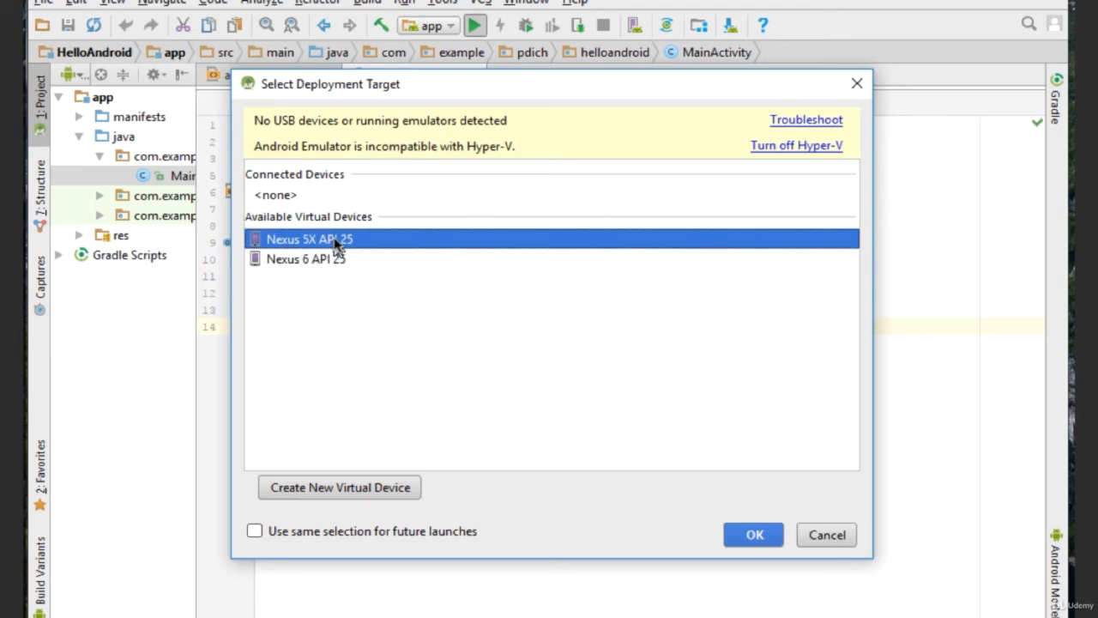
left_click(753, 537)
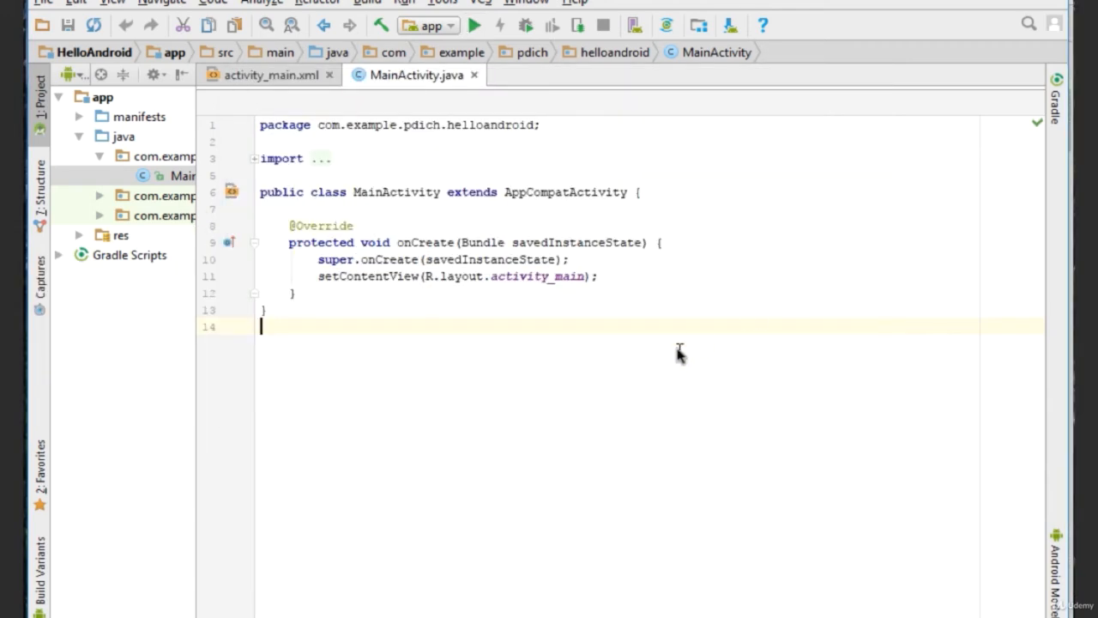
- Open the SDK Manager, check the available SDK tools, and list the SDK platforms with their package details
left_click(728, 30)
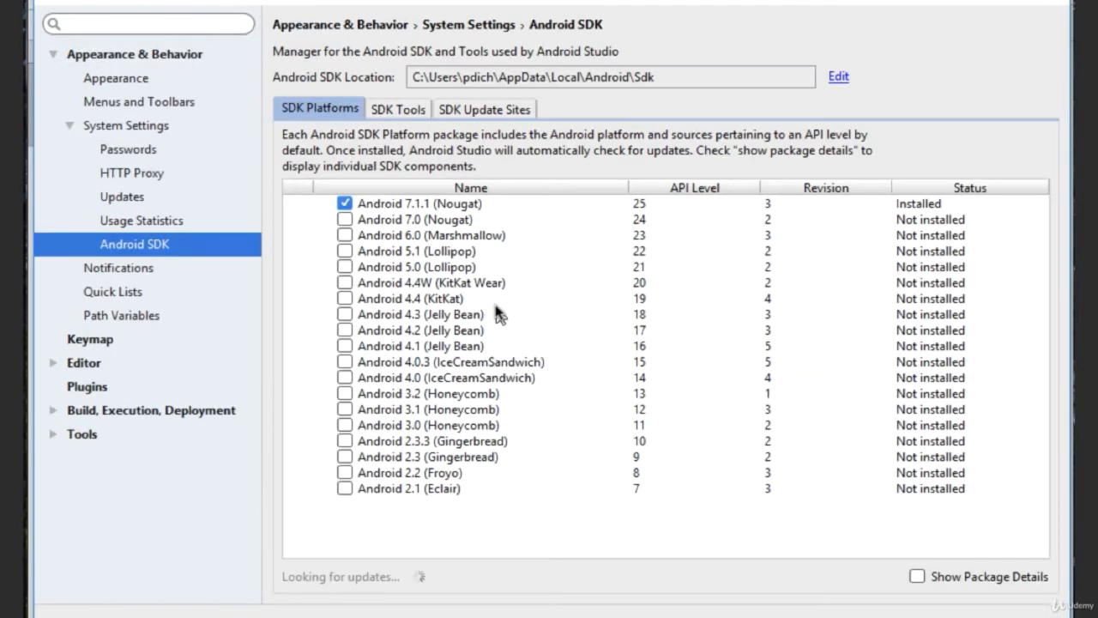
left_click(397, 109)
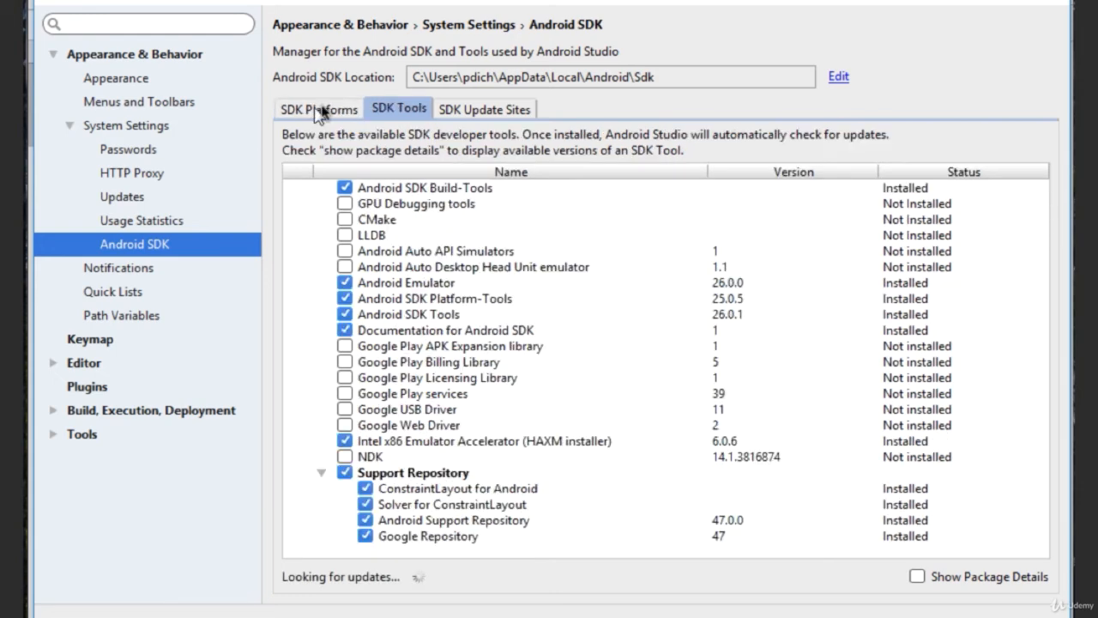
left_click(319, 110)
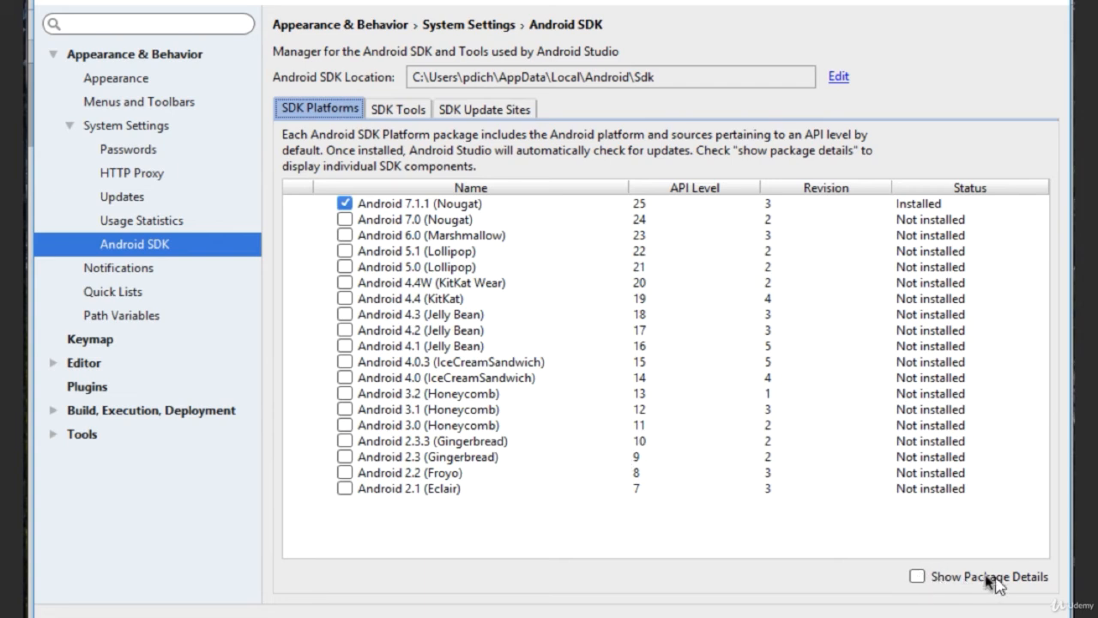
left_click(916, 576)
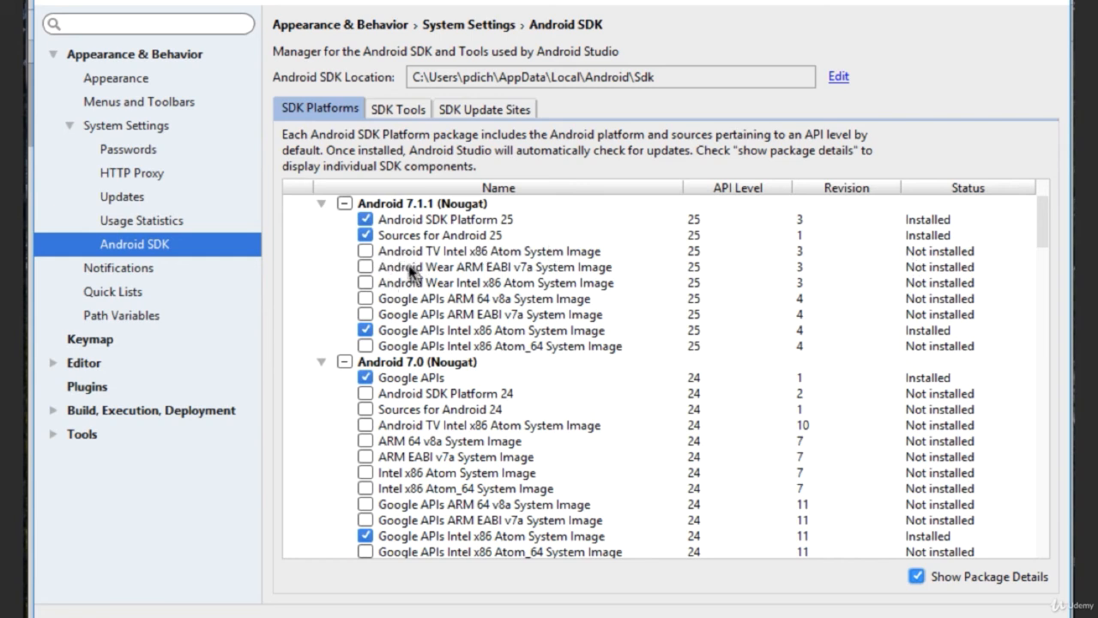
- Select all remaining Android 7.1.1 (Nougat) system images for Android TV, Android Wear and Google APIs, and confirm their installation
left_click(365, 251)
left_click(366, 266)
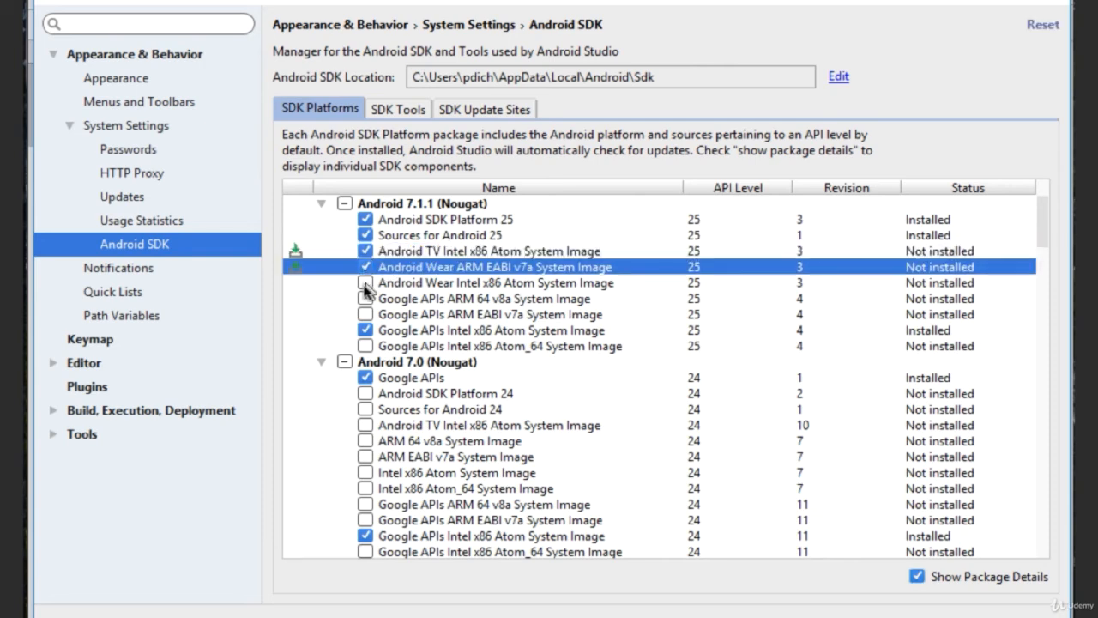
left_click(365, 282)
left_click(366, 298)
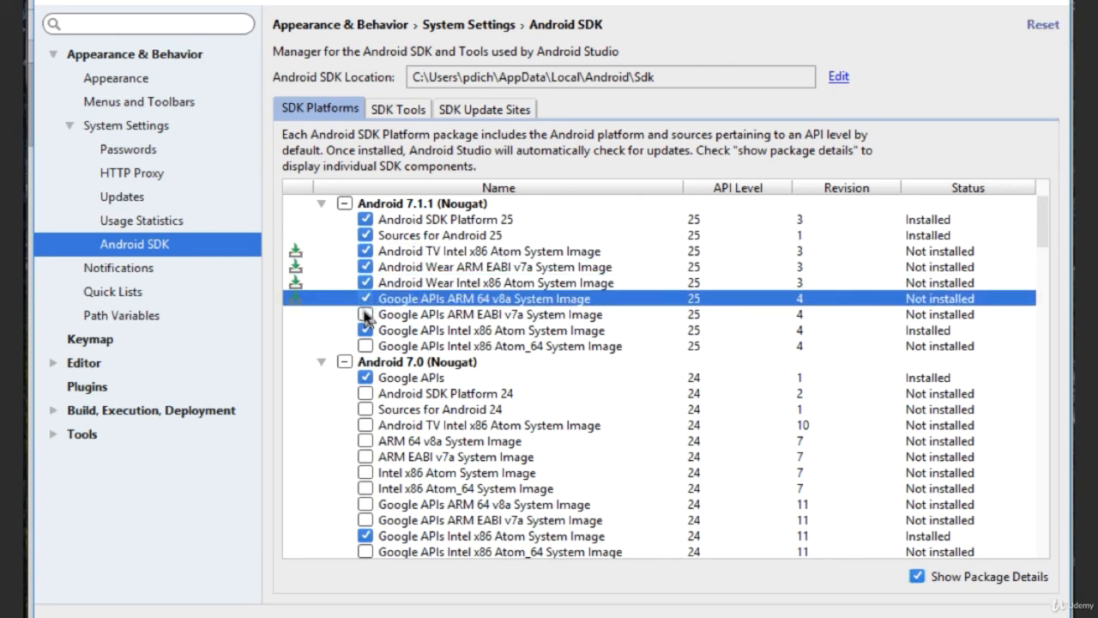
left_click(365, 315)
left_click(366, 346)
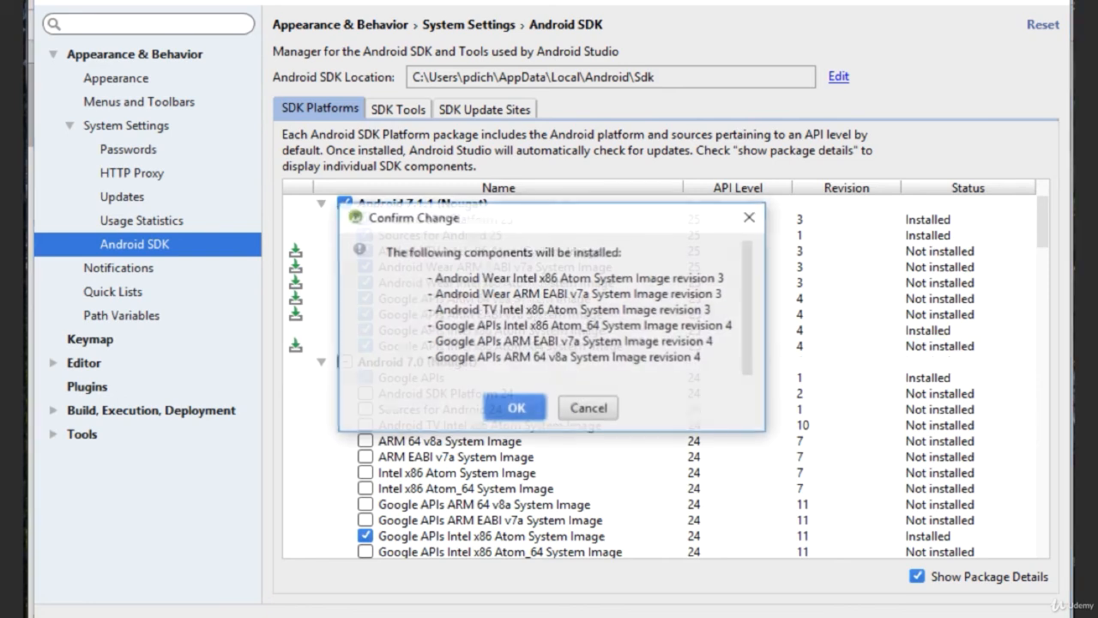
left_click(520, 410)
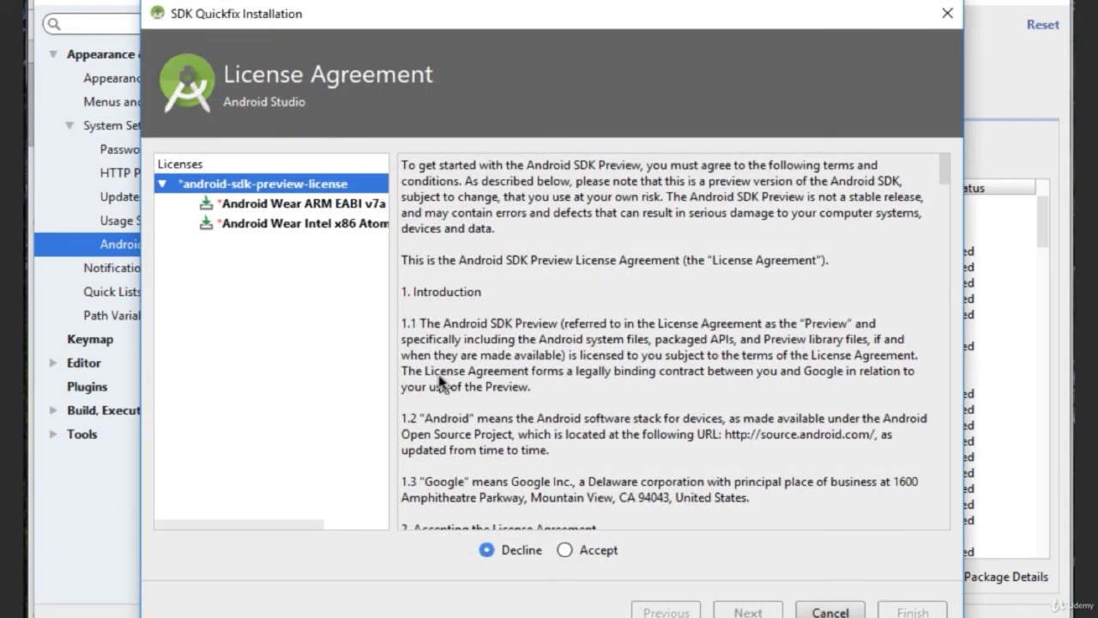
- Try to install the selected system images by accepting the android-sdk-preview-license, and close the component installer
left_click(564, 549)
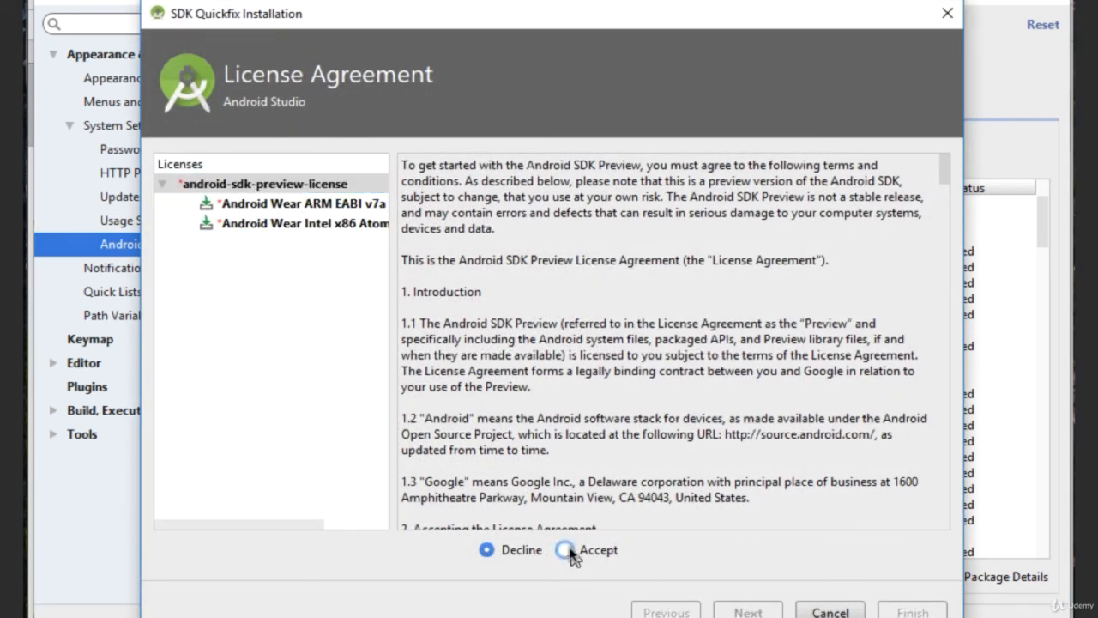
left_click(279, 222)
left_click(279, 203)
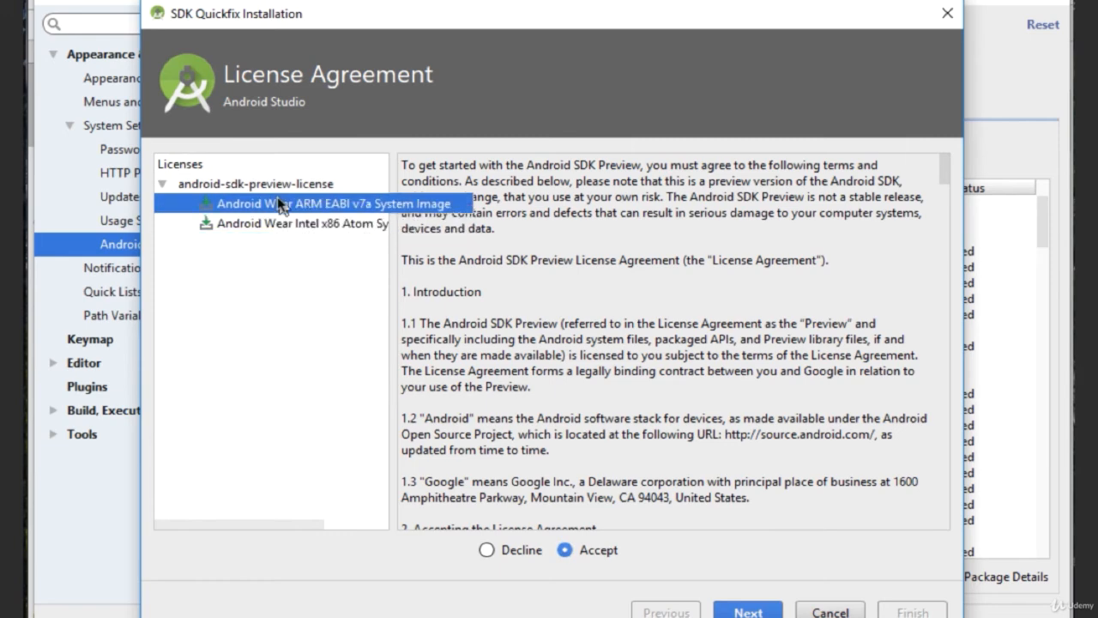
left_click(270, 165)
left_click(273, 183)
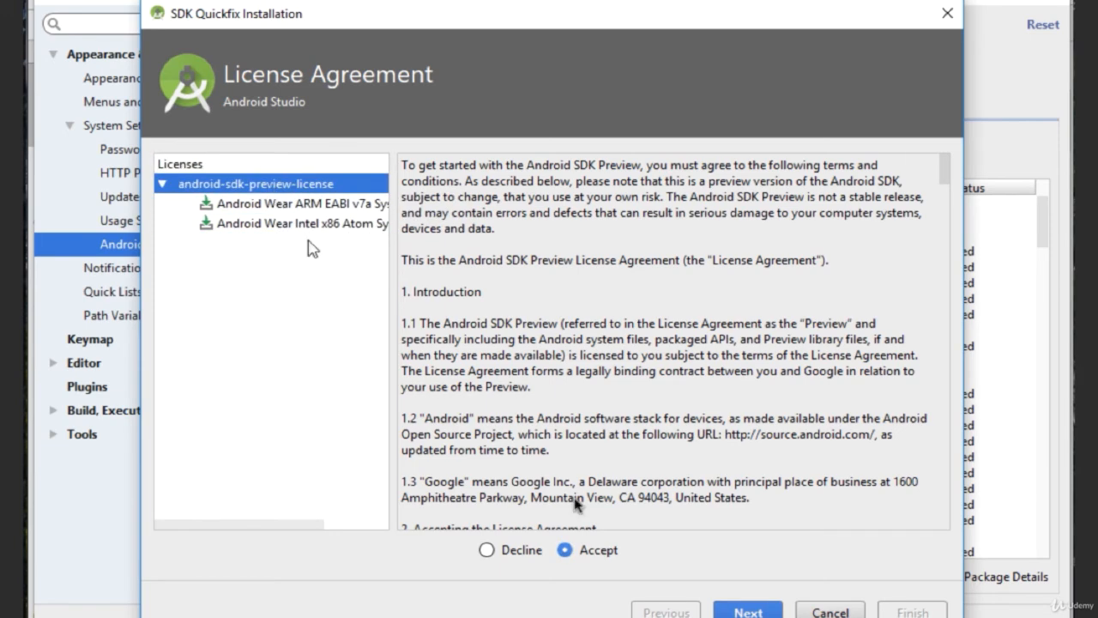
left_click(748, 611)
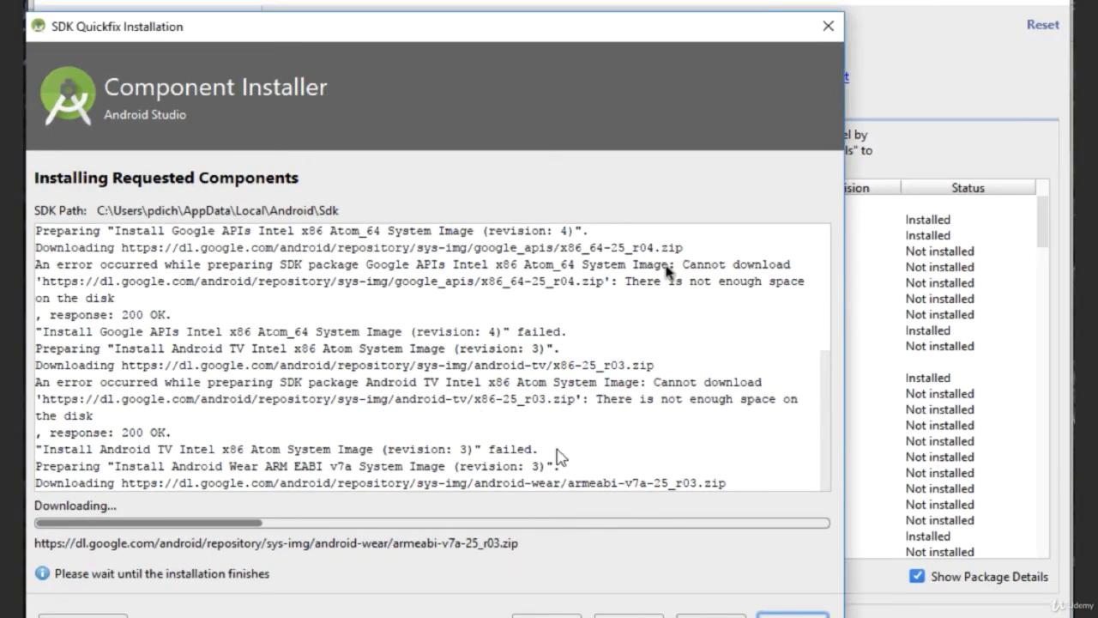
left_click(828, 26)
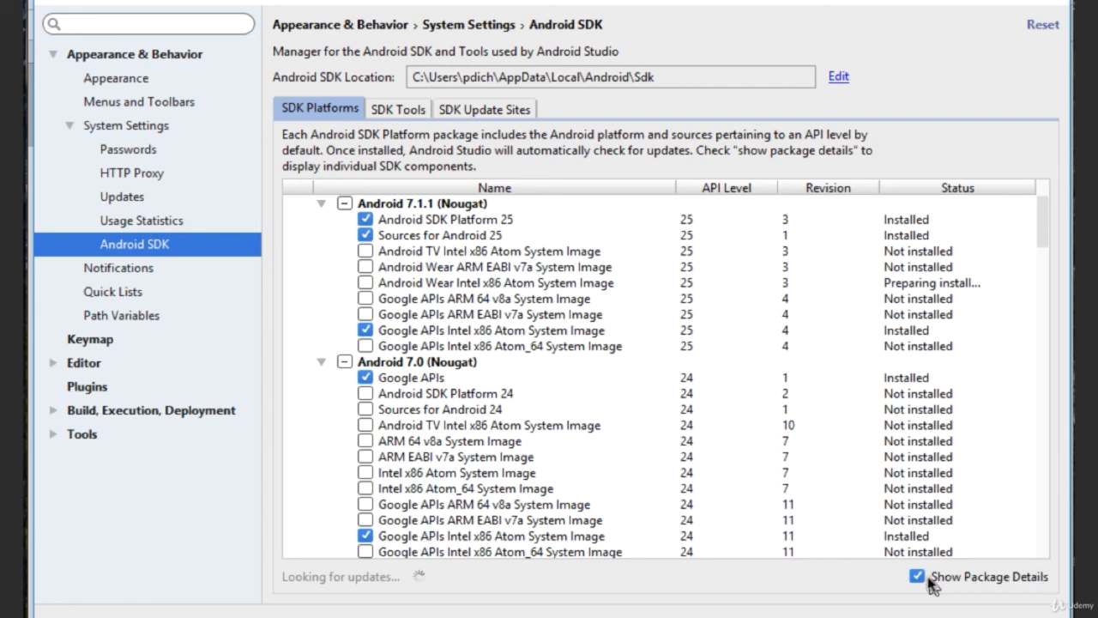
- Review the individual packages offered for Android 7.1.1, 7.0, 6.0 and 5.1
left_click(365, 252)
left_click(364, 252)
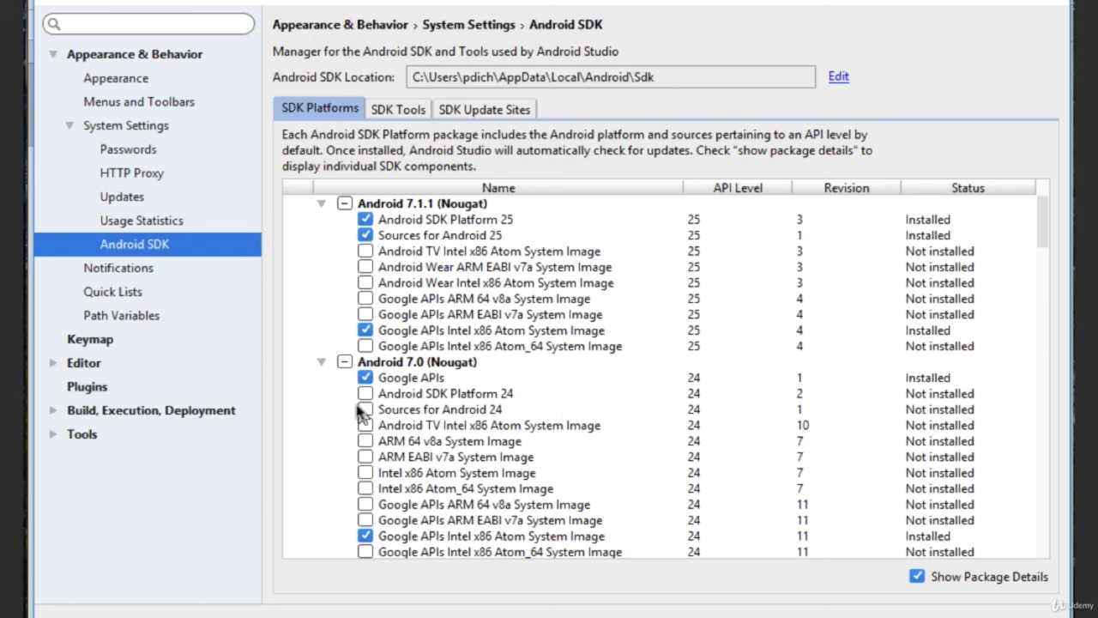
scroll(357, 404, "down", 3)
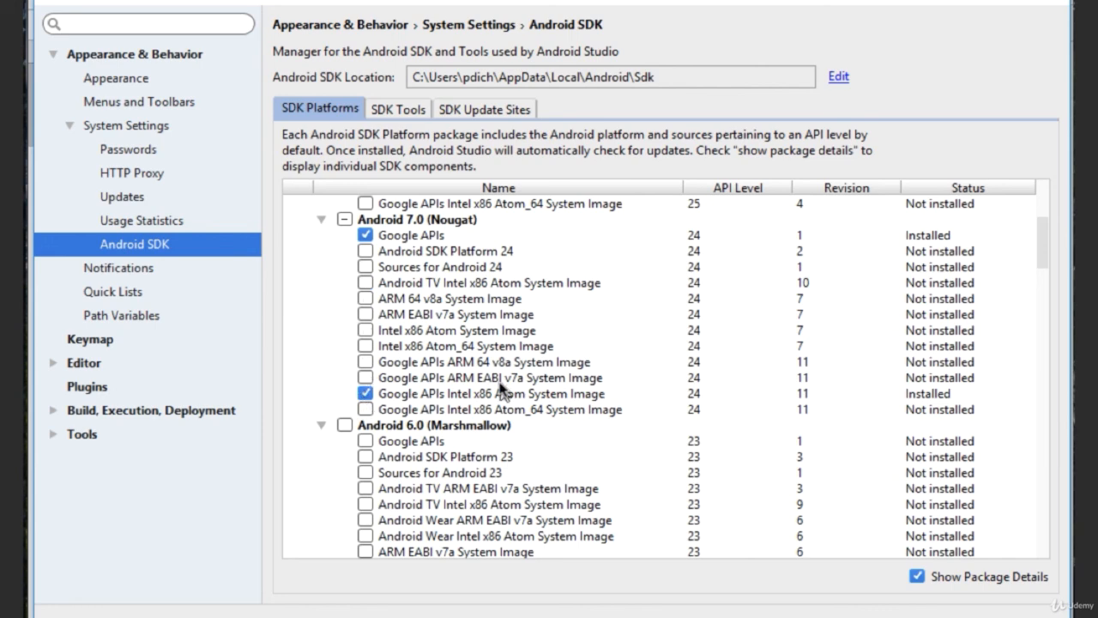
scroll(502, 390, "down", 6)
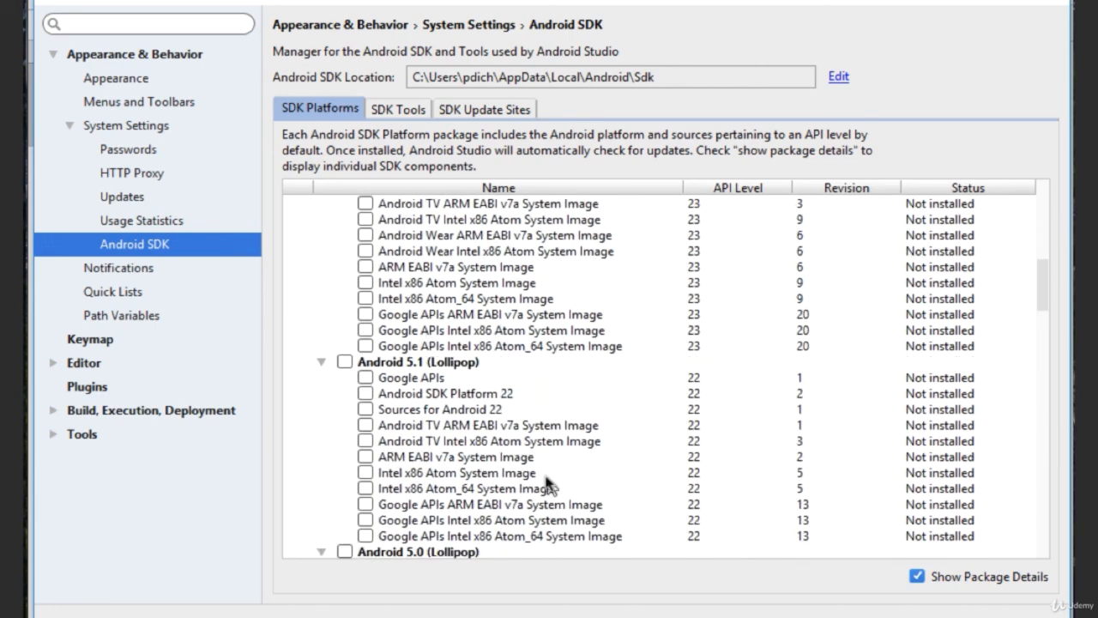
scroll(708, 389, "up", 2)
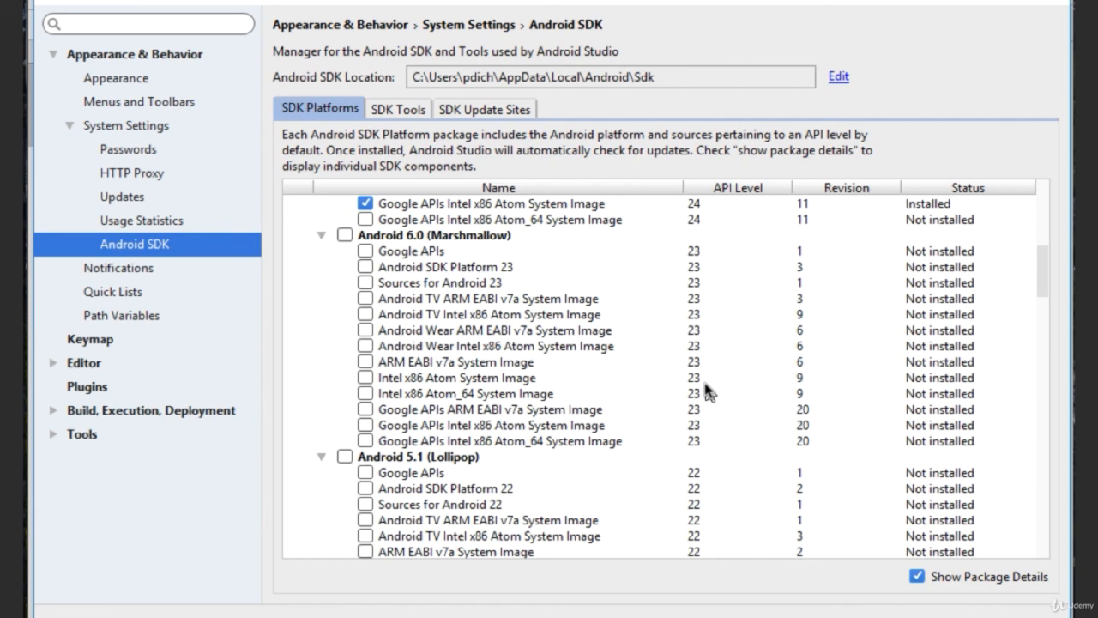